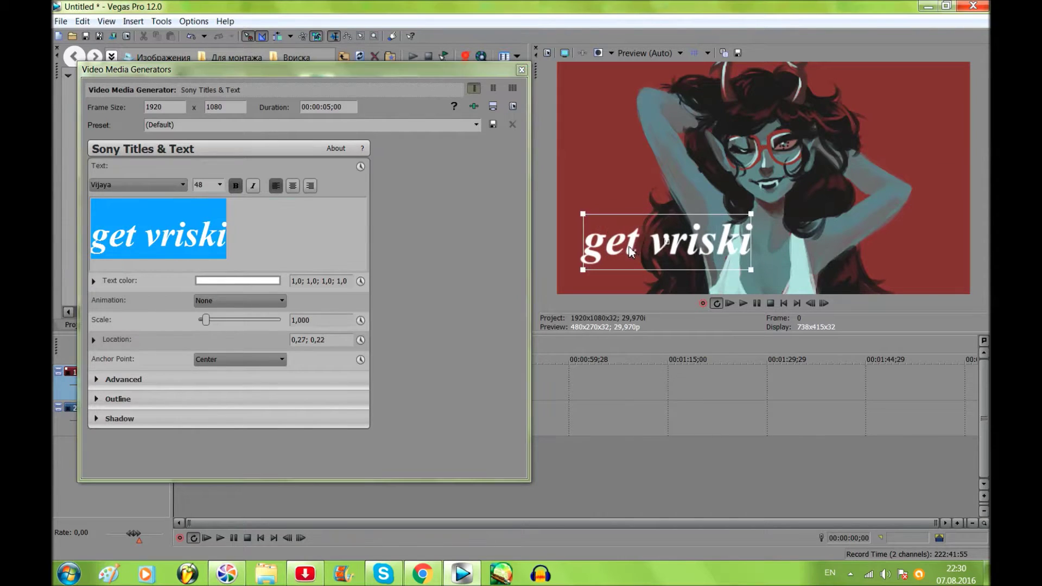
- Color the title text with teal sampled from the character's skin and add a 10,000-wide outline in a pale tone sampled from her top
{"action": "left_click", "coordinate": [238, 281]}
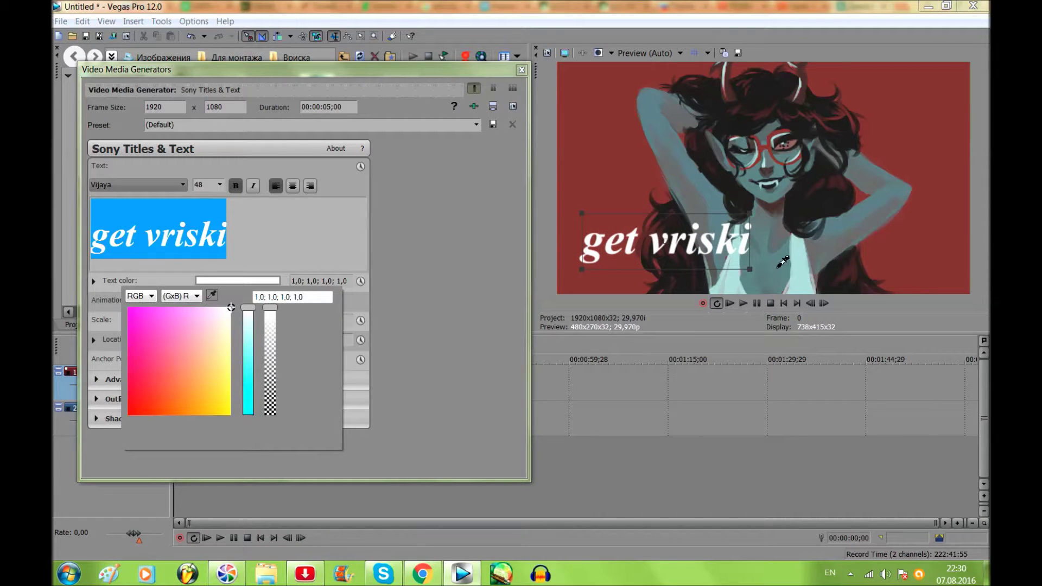
{"action": "left_click", "coordinate": [779, 266]}
{"action": "left_click", "coordinate": [178, 403]}
{"action": "left_click_drag", "start_coordinate": [198, 417], "coordinate": [239, 418]}
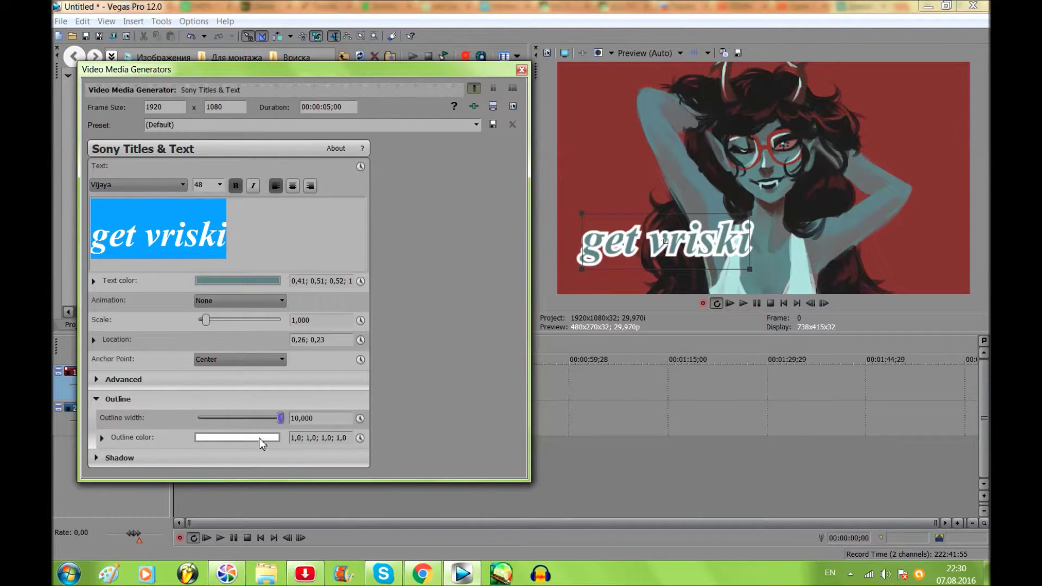
{"action": "left_click", "coordinate": [260, 438]}
{"action": "left_click", "coordinate": [766, 284]}
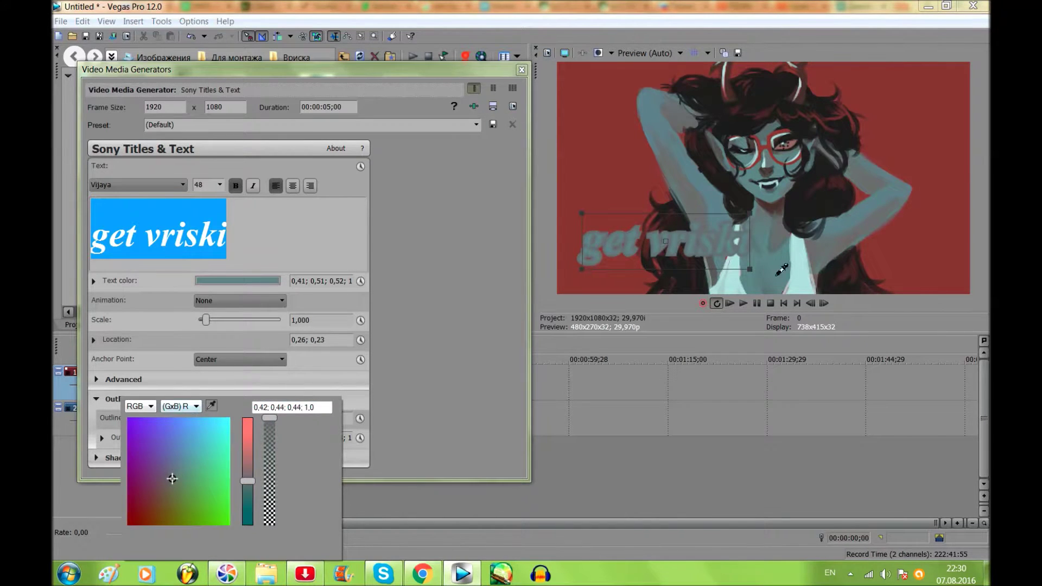
{"action": "left_click", "coordinate": [800, 270]}
{"action": "left_click", "coordinate": [521, 70]}
- Apply the Layer Dimensionality preset Drop Shadow With Down Light to the title event
{"action": "left_click", "coordinate": [228, 325]}
{"action": "scroll", "coordinate": [127, 260], "scroll_direction": "down", "scroll_amount": 5}
{"action": "left_click", "coordinate": [156, 268]}
{"action": "left_click_drag", "start_coordinate": [312, 93], "coordinate": [190, 383]}
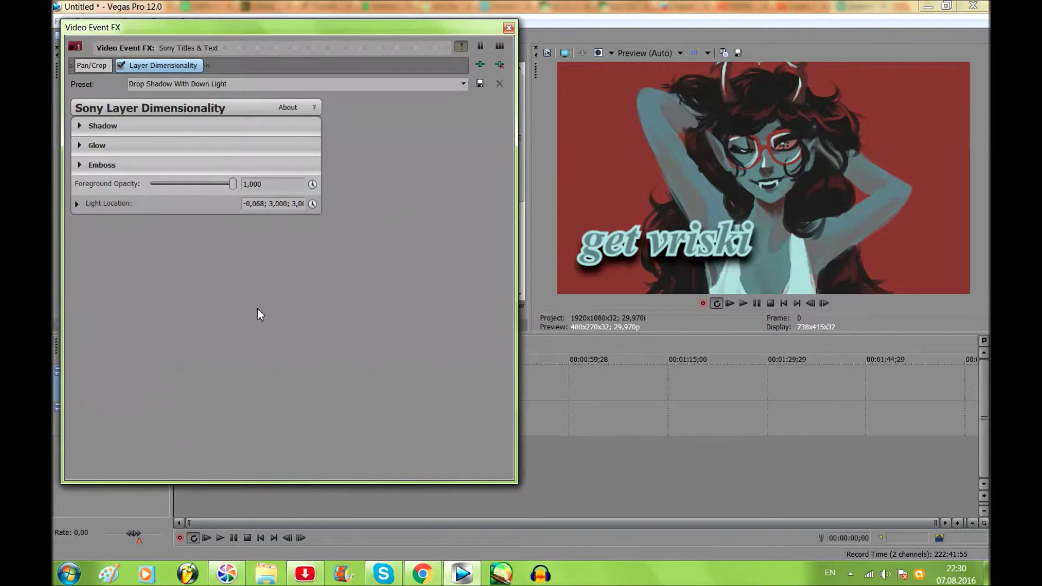
{"action": "left_click", "coordinate": [509, 27]}
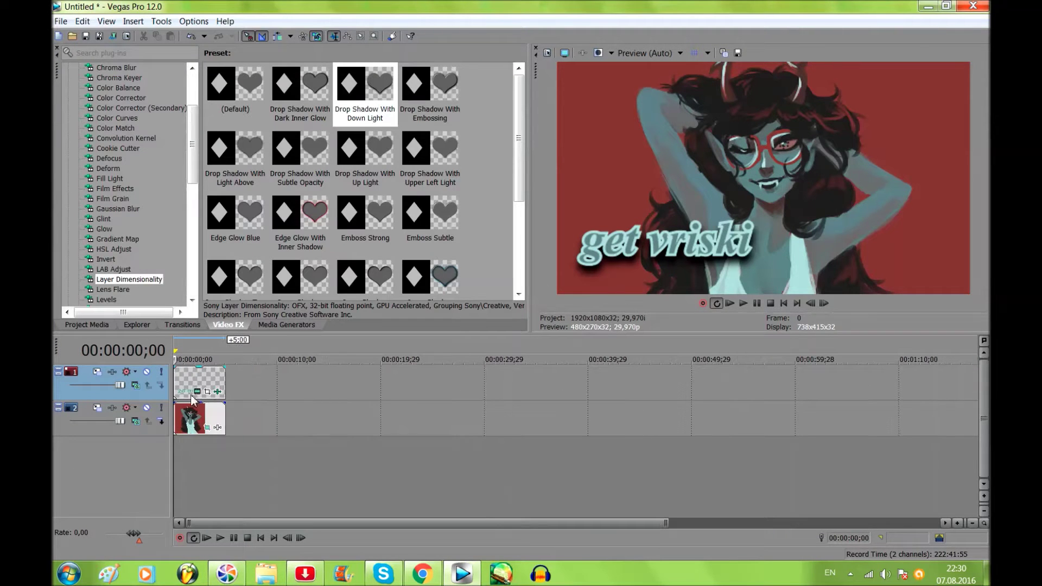
- Animate the title sliding in with Pan/Crop: X Center 1 947,4 at the start, back in view at about 00:00:00;07
{"action": "left_click", "coordinate": [207, 391]}
{"action": "scroll", "coordinate": [282, 271], "scroll_direction": "down", "scroll_amount": 3}
{"action": "right_click", "coordinate": [282, 271]}
{"action": "left_click", "coordinate": [313, 336]}
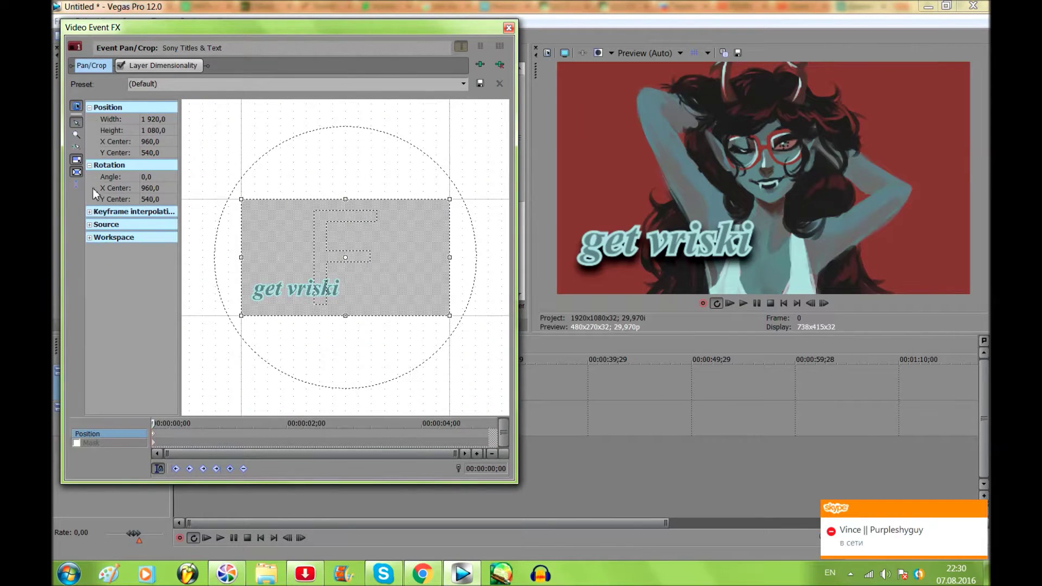
{"action": "left_click_drag", "start_coordinate": [273, 266], "coordinate": [381, 273]}
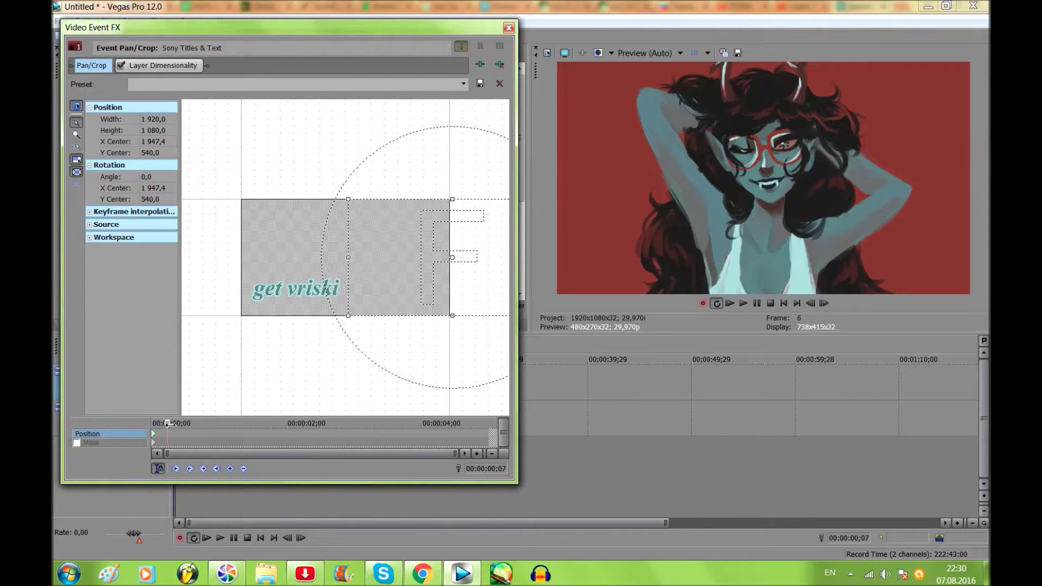
{"action": "left_click_drag", "start_coordinate": [352, 312], "coordinate": [237, 313]}
- Add further position keyframes at about 1, 2 and 3 seconds so the title keeps drifting slightly after its entrance
{"action": "right_click", "coordinate": [169, 438]}
{"action": "left_click", "coordinate": [207, 432]}
{"action": "left_click", "coordinate": [220, 435]}
{"action": "left_click_drag", "start_coordinate": [286, 279], "coordinate": [322, 300]}
{"action": "left_click", "coordinate": [287, 432]}
{"action": "left_click", "coordinate": [355, 432]}
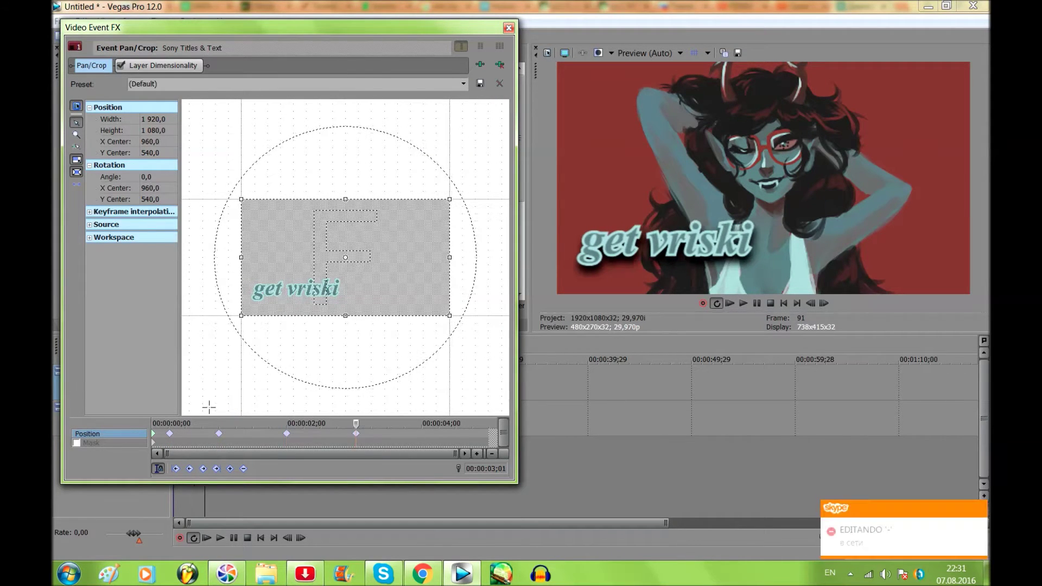
{"action": "left_click", "coordinate": [169, 433]}
{"action": "left_click", "coordinate": [509, 27]}
- Apply the Linear Blur preset Horizontal Light to the title event and adjust its blur setting
{"action": "scroll", "coordinate": [126, 89], "scroll_direction": "up", "scroll_amount": 1}
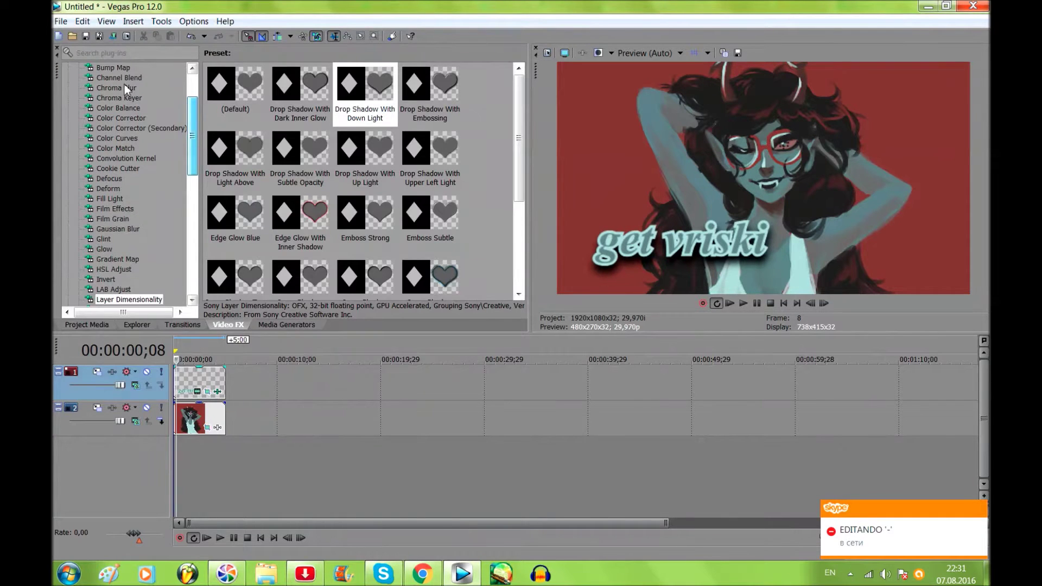
{"action": "left_click_drag", "start_coordinate": [190, 159], "coordinate": [191, 199]}
{"action": "left_click", "coordinate": [116, 217]}
{"action": "left_click_drag", "start_coordinate": [304, 93], "coordinate": [203, 375]}
{"action": "left_click", "coordinate": [274, 146]}
{"action": "left_click_drag", "start_coordinate": [114, 146], "coordinate": [83, 143]}
{"action": "left_click", "coordinate": [508, 27]}
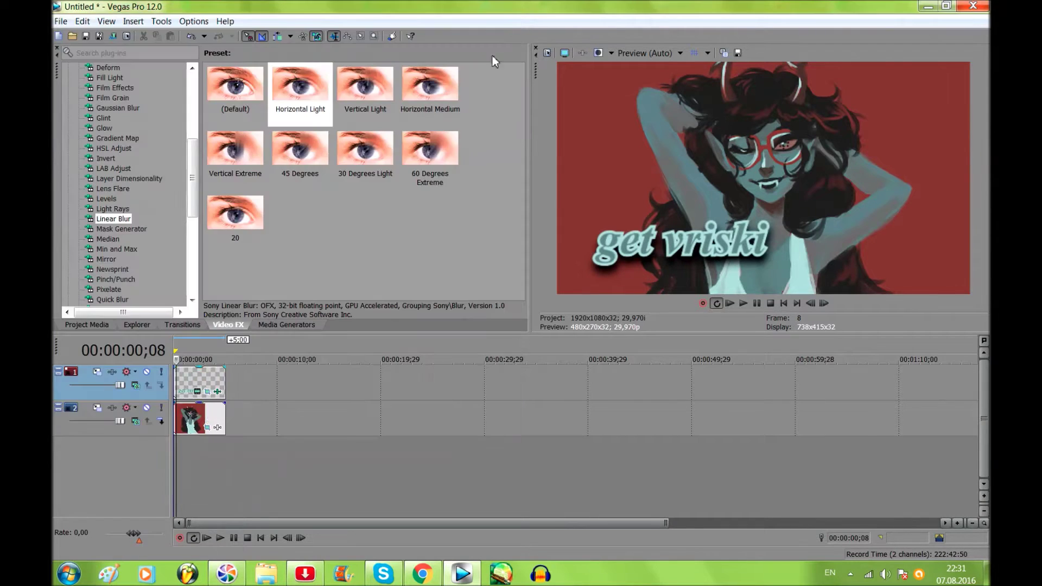
- Draw a Pan/Crop mask around the word "get" so only that part of the title shows
{"action": "left_click", "coordinate": [206, 393]}
{"action": "left_click", "coordinate": [153, 443]}
{"action": "left_click", "coordinate": [74, 134]}
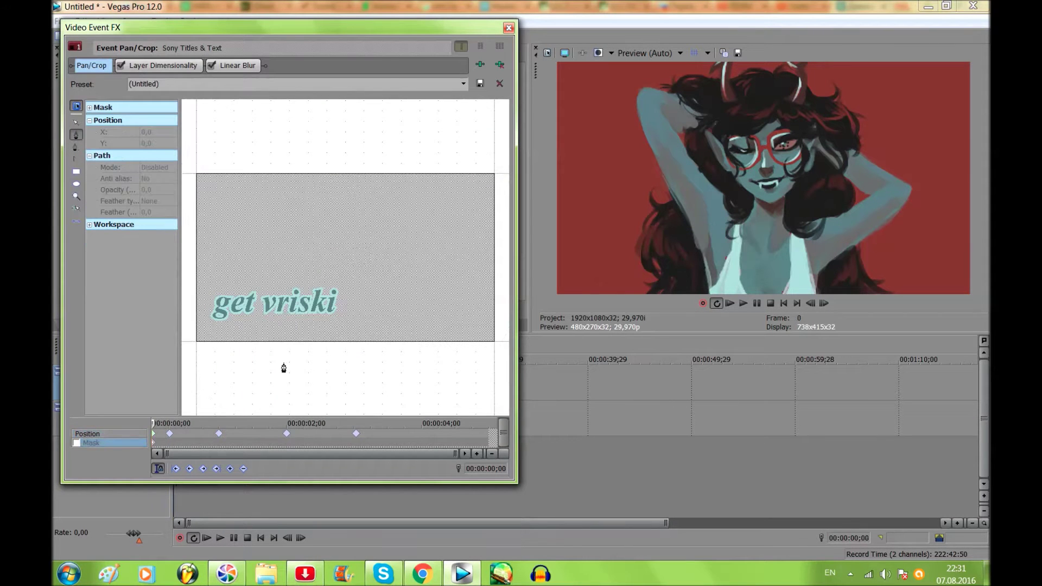
{"action": "left_click", "coordinate": [213, 276]}
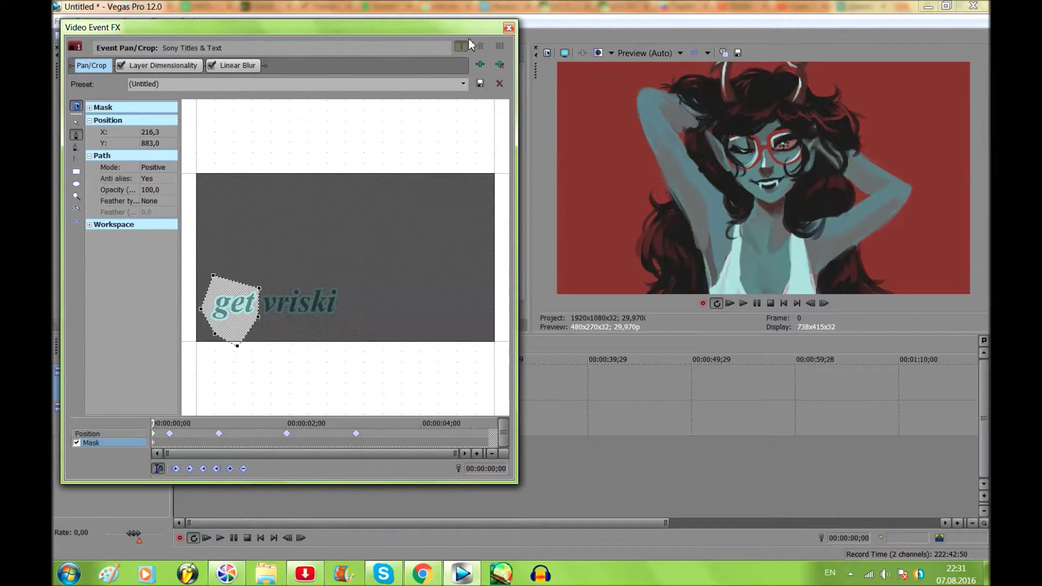
{"action": "left_click", "coordinate": [509, 27]}
- Give the masked title event a fade-in that ends at its second position keyframe, at 00:00:00;08
{"action": "right_click", "coordinate": [198, 380]}
{"action": "left_click", "coordinate": [226, 280]}
{"action": "left_click", "coordinate": [207, 391]}
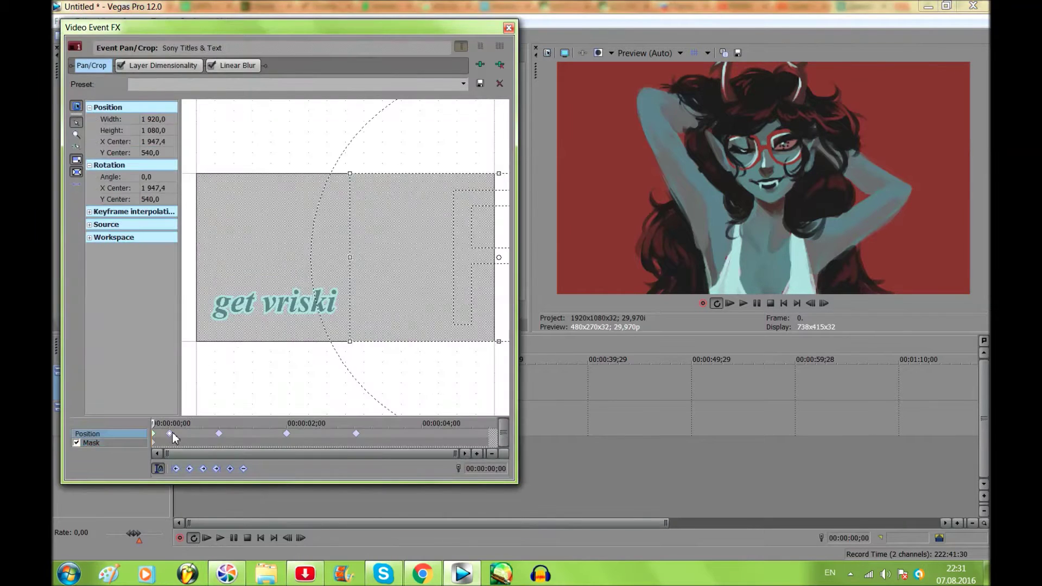
{"action": "left_click", "coordinate": [172, 442]}
{"action": "left_click", "coordinate": [508, 28]}
{"action": "scroll", "coordinate": [190, 387], "scroll_direction": "up", "scroll_amount": 4}
{"action": "right_click", "coordinate": [206, 385]}
{"action": "left_click", "coordinate": [232, 279]}
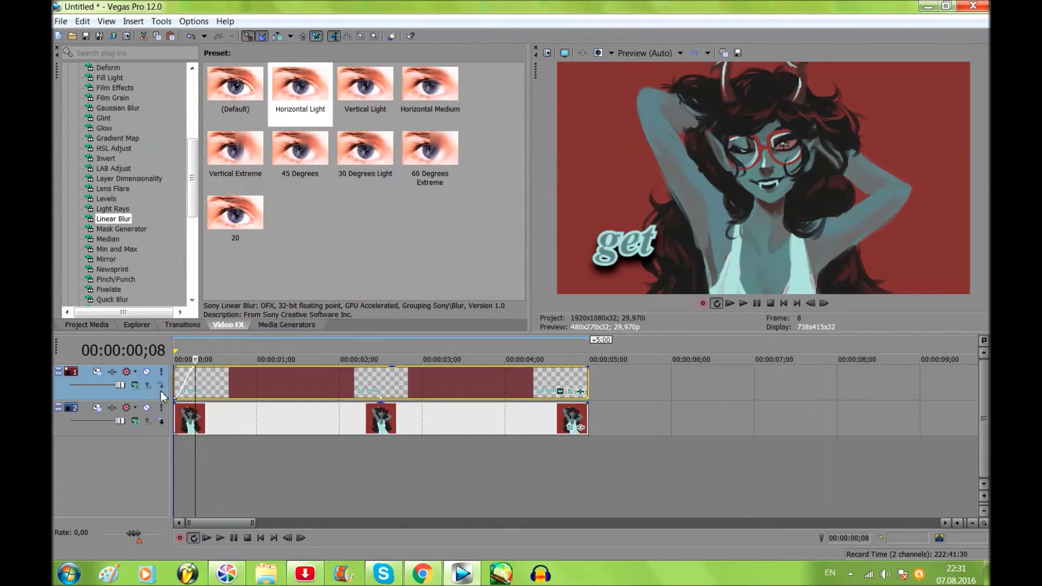
- Insert a new video track above the title and copy the masked title event
{"action": "right_click", "coordinate": [162, 377]}
{"action": "left_click", "coordinate": [209, 214]}
{"action": "right_click", "coordinate": [228, 424]}
{"action": "left_click", "coordinate": [261, 140]}
- Preview the "get" animation and paste a copy of its event on the empty top track at 00:00:00;25
{"action": "left_click", "coordinate": [730, 304]}
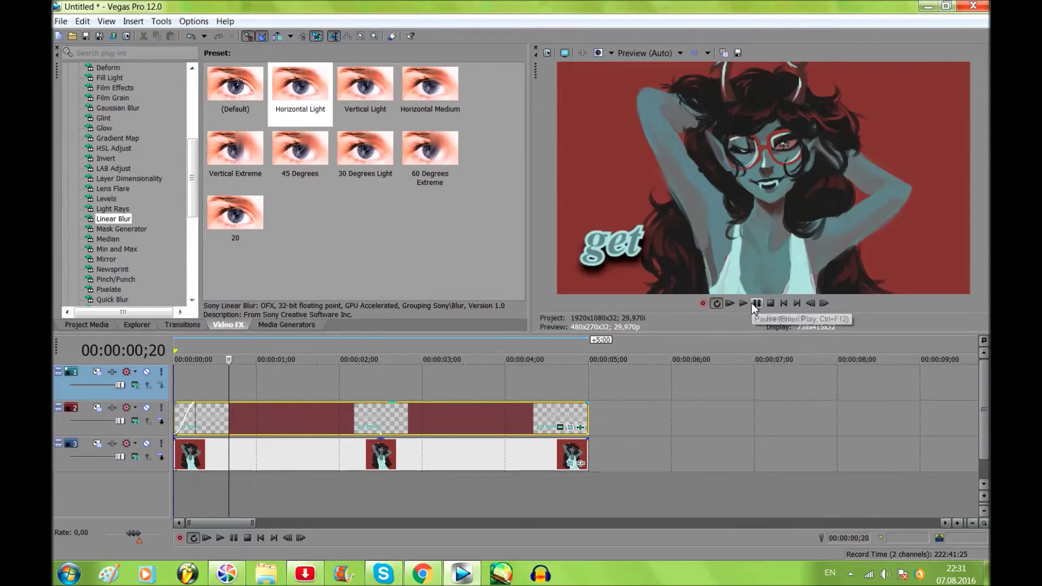
{"action": "key", "text": "Return"}
{"action": "left_click", "coordinate": [242, 387]}
{"action": "key", "text": "ctrl+v"}
{"action": "left_click", "coordinate": [612, 250]}
- Replace the copied event's mask with a new one drawn around the word "vriski"
{"action": "left_click", "coordinate": [639, 392]}
{"action": "left_click", "coordinate": [153, 446]}
{"action": "right_click", "coordinate": [272, 348]}
{"action": "left_click", "coordinate": [281, 356]}
{"action": "left_click", "coordinate": [260, 291]}
{"action": "scroll", "coordinate": [260, 323], "scroll_direction": "up", "scroll_amount": 2}
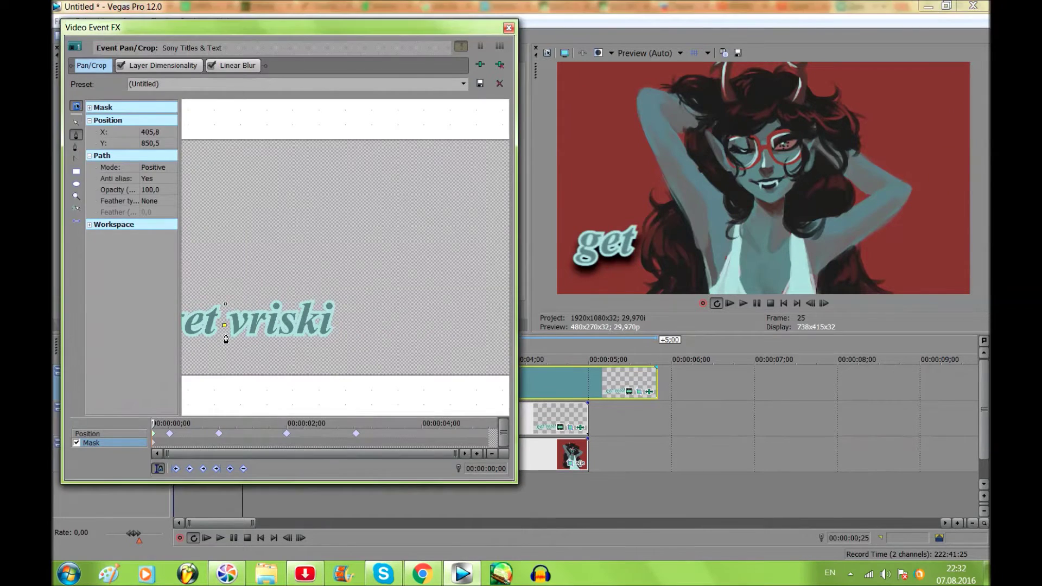
{"action": "left_click", "coordinate": [290, 273]}
{"action": "left_click", "coordinate": [225, 307]}
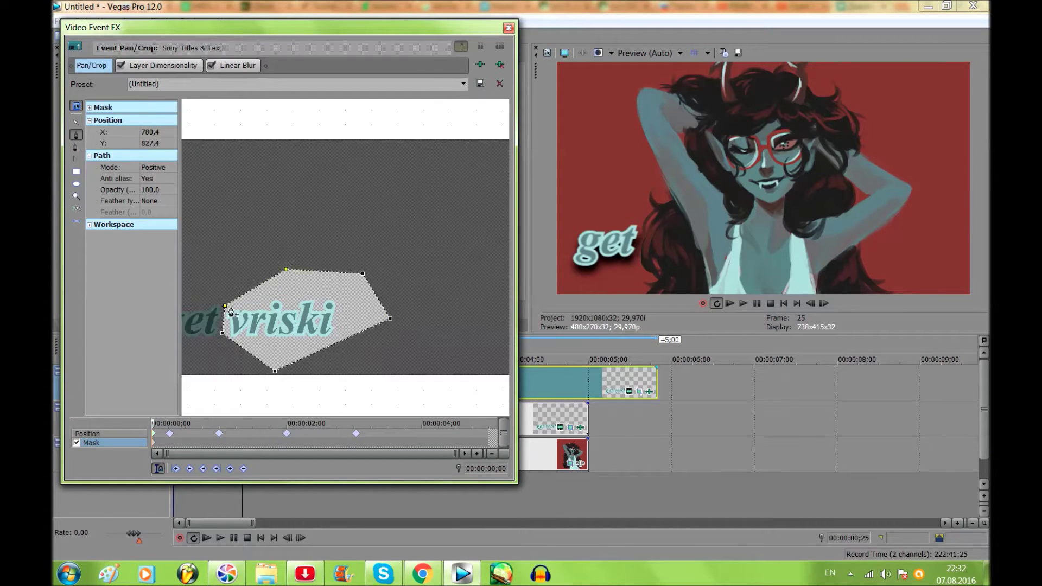
{"action": "left_click", "coordinate": [509, 28]}
- Move the "vriski" event earlier to start at about 00:00:00;12 and preview the timing of both words
{"action": "left_click", "coordinate": [730, 304]}
{"action": "key", "text": "space"}
{"action": "left_click", "coordinate": [221, 386]}
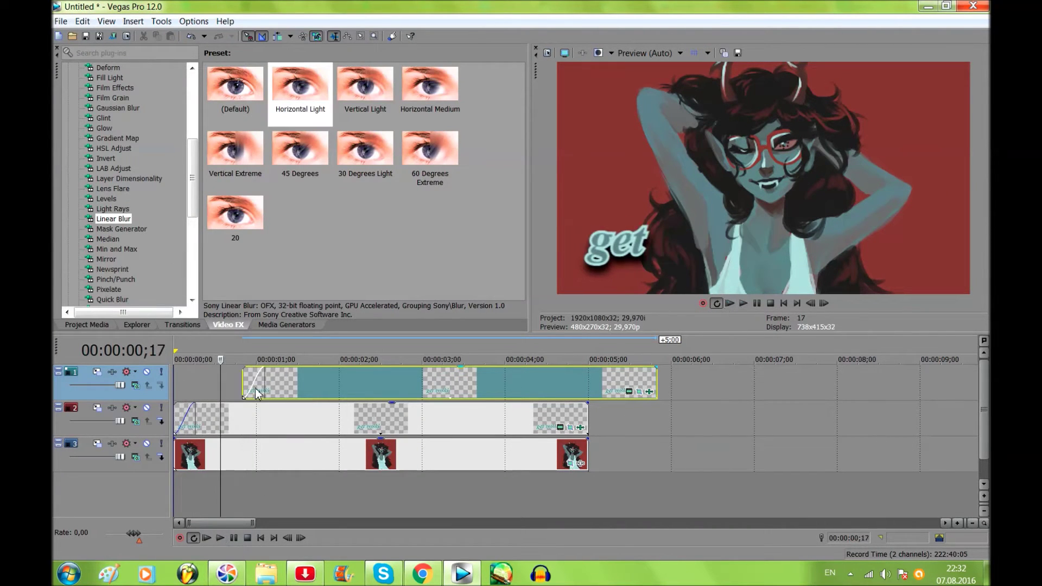
{"action": "left_click_drag", "start_coordinate": [256, 388], "coordinate": [220, 386]}
{"action": "left_click", "coordinate": [734, 304]}
{"action": "left_click", "coordinate": [735, 304]}
{"action": "left_click", "coordinate": [733, 304]}
{"action": "left_click", "coordinate": [731, 303]}
{"action": "left_click", "coordinate": [757, 304]}
- Insert another video track at the top and make the title and picture tracks its compositing children
{"action": "right_click", "coordinate": [168, 390]}
{"action": "left_click", "coordinate": [216, 215]}
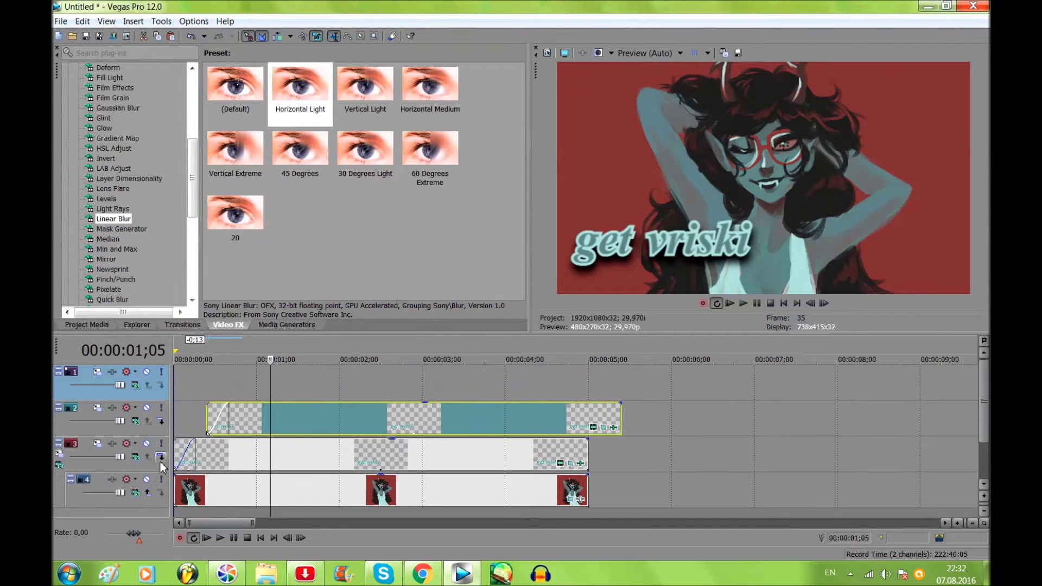
{"action": "left_click", "coordinate": [58, 382]}
{"action": "left_click", "coordinate": [807, 100]}
{"action": "left_click", "coordinate": [730, 304]}
{"action": "left_click", "coordinate": [757, 304]}
- Apply the TV Simulator preset 1 to the empty parent track and enable keyframe animation for it
{"action": "left_click", "coordinate": [192, 110]}
{"action": "scroll", "coordinate": [163, 217], "scroll_direction": "down", "scroll_amount": 12}
{"action": "left_click", "coordinate": [139, 260]}
{"action": "left_click_drag", "start_coordinate": [430, 84], "coordinate": [145, 375]}
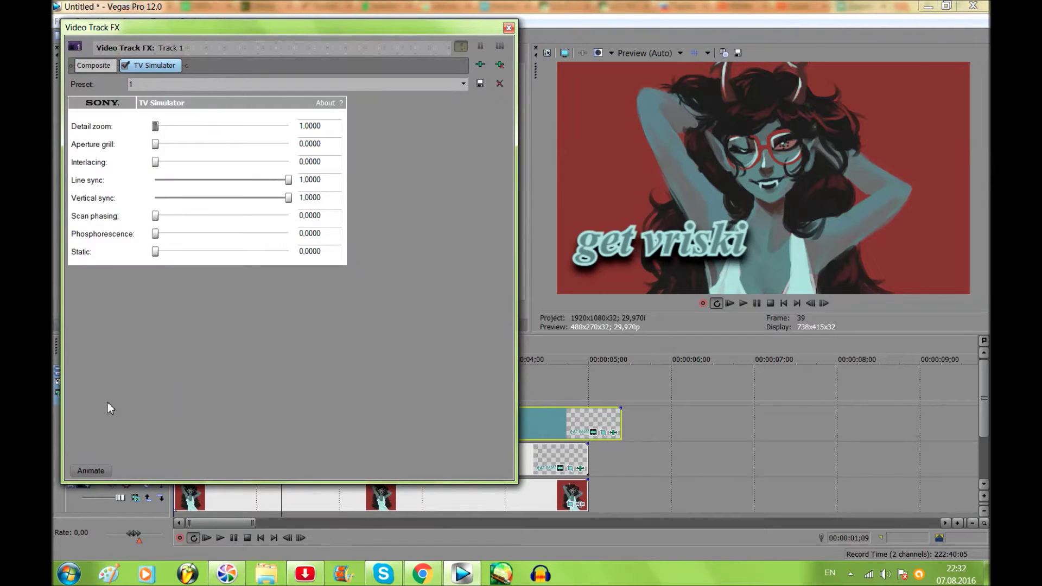
{"action": "left_click", "coordinate": [88, 469]}
- Keyframe TV Simulator at 00:00:04;09 with Detail zoom 4,0000, Line sync 0,8900, Vertical sync 0,4860 and Static about 0,34
{"action": "left_click", "coordinate": [231, 496]}
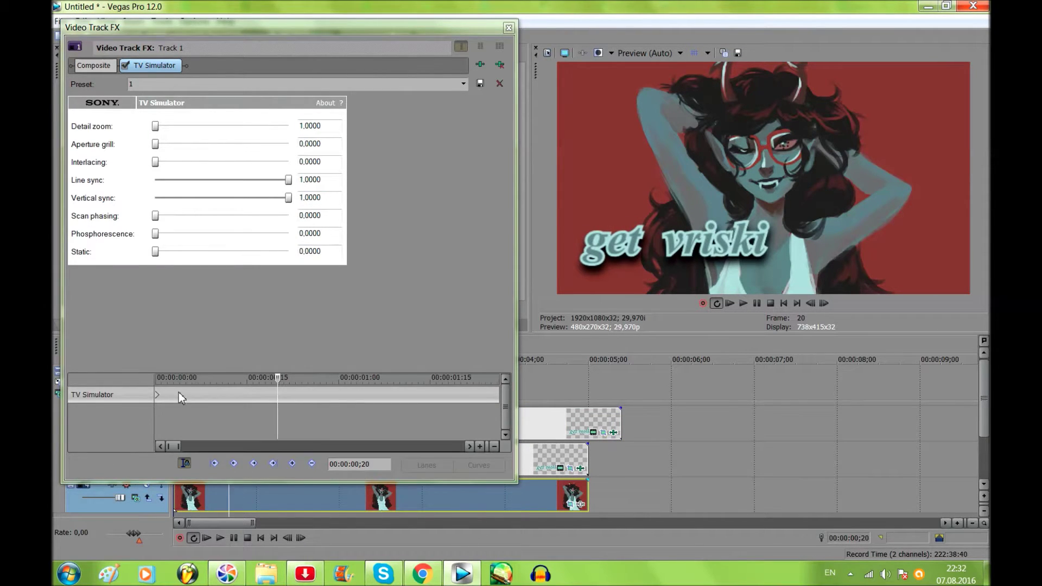
{"action": "left_click", "coordinate": [529, 505]}
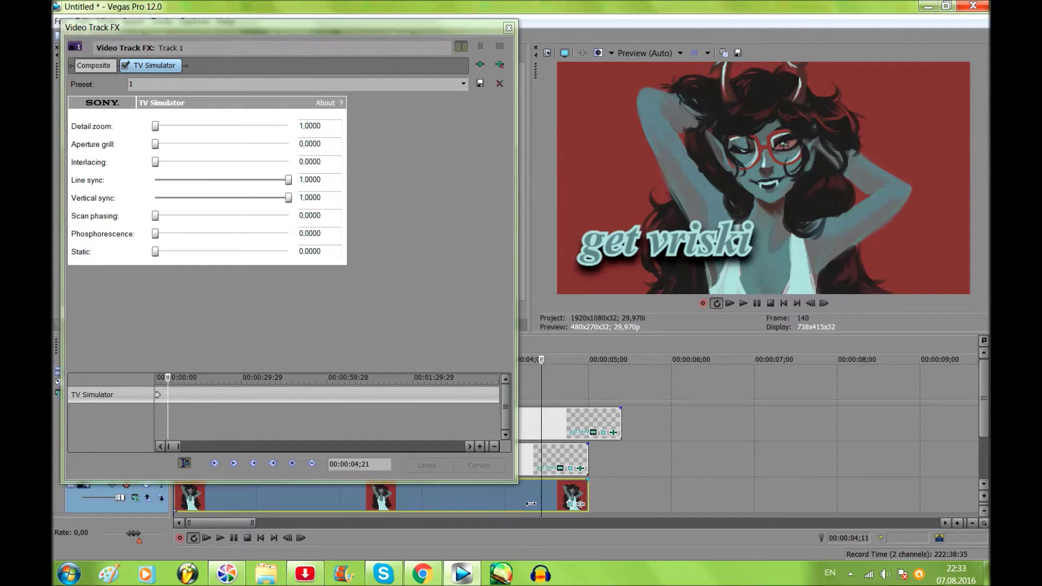
{"action": "left_click_drag", "start_coordinate": [292, 199], "coordinate": [219, 199]}
{"action": "left_click_drag", "start_coordinate": [288, 181], "coordinate": [275, 186]}
{"action": "left_click_drag", "start_coordinate": [156, 127], "coordinate": [288, 128]}
{"action": "left_click_drag", "start_coordinate": [155, 252], "coordinate": [200, 255]}
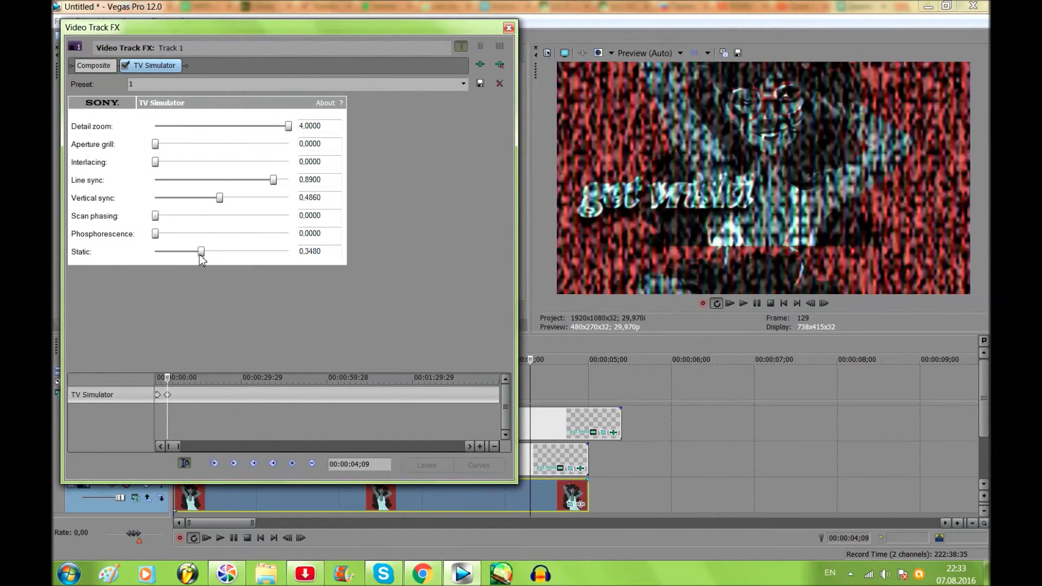
- Set the TV Simulator keyframe at 00:00:00;20 to Fast Fade and the one at 00:00:04;09 to Slow Fade
{"action": "left_click", "coordinate": [158, 395]}
{"action": "right_click", "coordinate": [219, 396]}
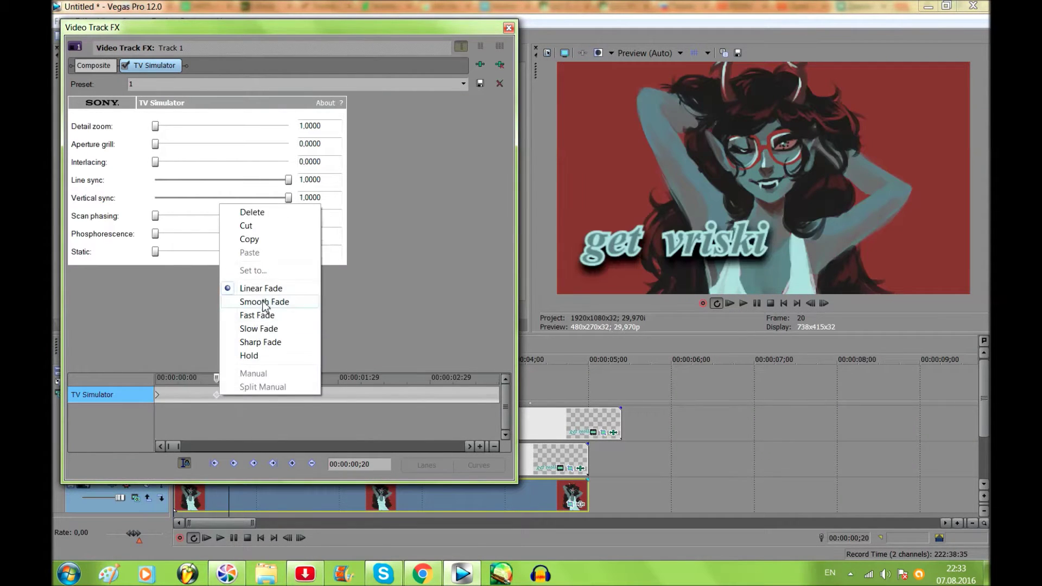
{"action": "left_click", "coordinate": [256, 319]}
{"action": "scroll", "coordinate": [236, 401], "scroll_direction": "down", "scroll_amount": 4}
{"action": "right_click", "coordinate": [206, 395]}
{"action": "left_click", "coordinate": [238, 330]}
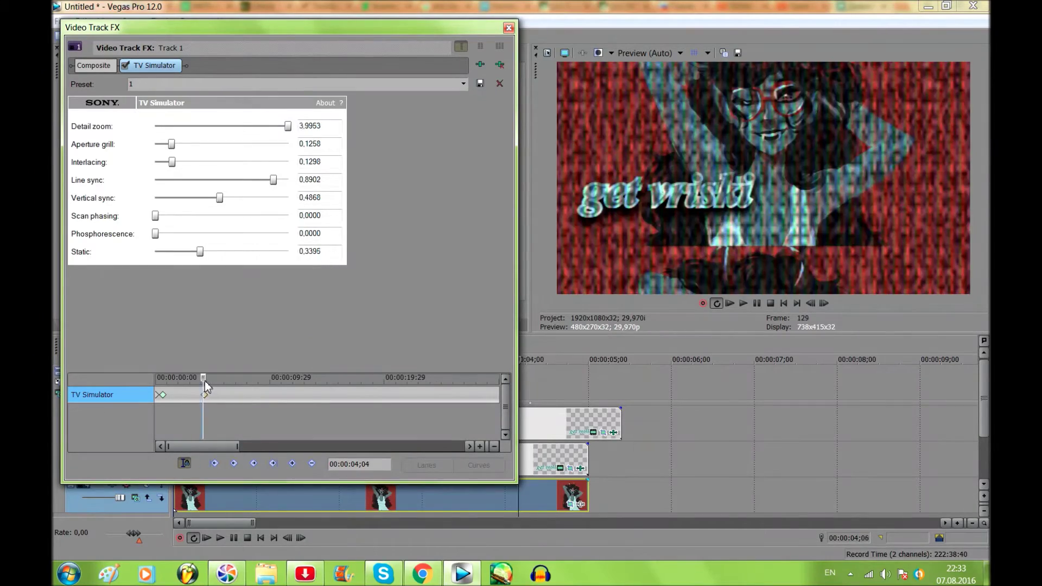
- Keyframe TV Simulator at 00:00:04;15 with Detail zoom 1,0000, Line sync 1,0000, Vertical sync 0,9060 and Static 0,0000
{"action": "left_click", "coordinate": [207, 379]}
{"action": "scroll", "coordinate": [261, 378], "scroll_direction": "up", "scroll_amount": 4}
{"action": "mouse_move", "coordinate": [325, 377]}
{"action": "left_mouse_down"}
{"action": "mouse_move", "coordinate": [312, 377]}
{"action": "mouse_move", "coordinate": [322, 378]}
{"action": "left_mouse_up"}
{"action": "left_click_drag", "start_coordinate": [219, 198], "coordinate": [288, 197]}
{"action": "mouse_move", "coordinate": [273, 180]}
{"action": "left_mouse_down"}
{"action": "mouse_move", "coordinate": [289, 179]}
{"action": "mouse_move", "coordinate": [276, 199]}
{"action": "left_mouse_up"}
{"action": "left_click_drag", "start_coordinate": [288, 126], "coordinate": [156, 126]}
{"action": "left_click_drag", "start_coordinate": [200, 251], "coordinate": [129, 251]}
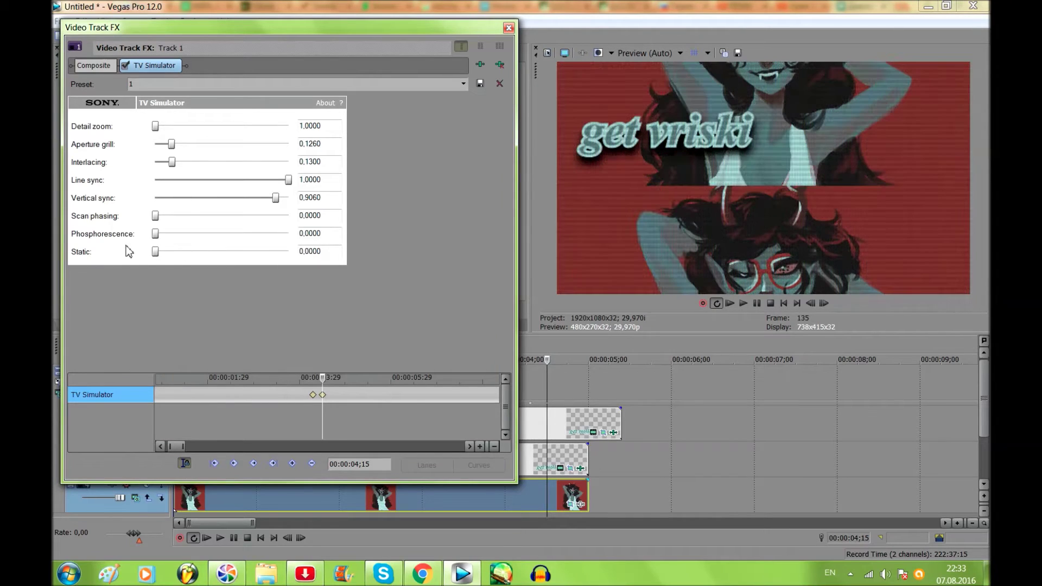
- Set the 00:00:04;15 keyframe to Fast Fade and return to the keyframe at 00:00:00;20
{"action": "right_click", "coordinate": [322, 396]}
{"action": "left_click", "coordinate": [342, 317]}
{"action": "scroll", "coordinate": [228, 395], "scroll_direction": "down", "scroll_amount": 5}
{"action": "left_click", "coordinate": [157, 395]}
{"action": "scroll", "coordinate": [158, 395], "scroll_direction": "up", "scroll_amount": 6}
{"action": "left_click_drag", "start_coordinate": [157, 395], "coordinate": [217, 396]}
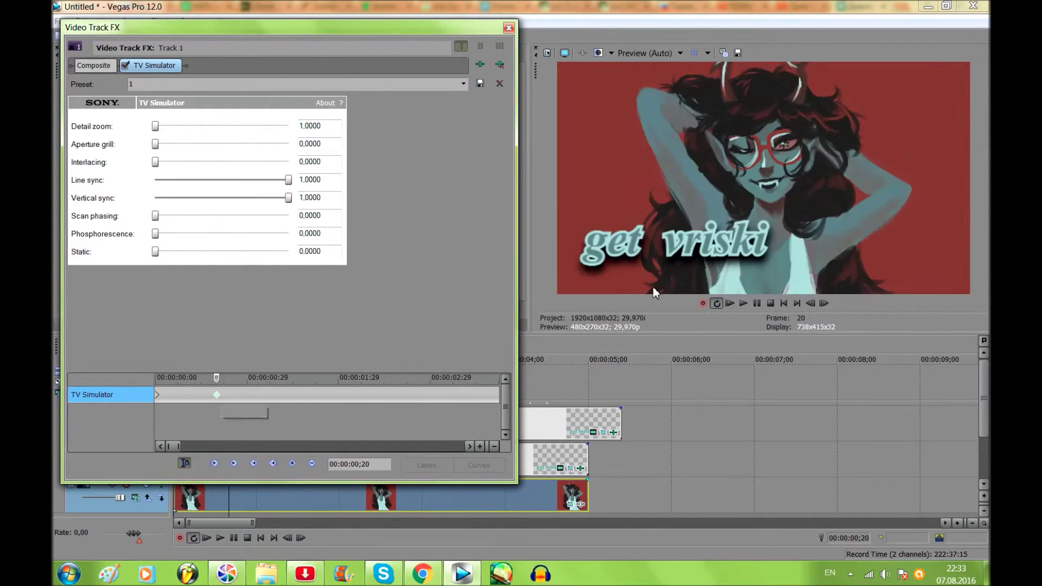
- Play back the TV Simulator glitch, closing the effect window and replaying from the last two keyframes on the parent track
{"action": "left_click", "coordinate": [743, 303]}
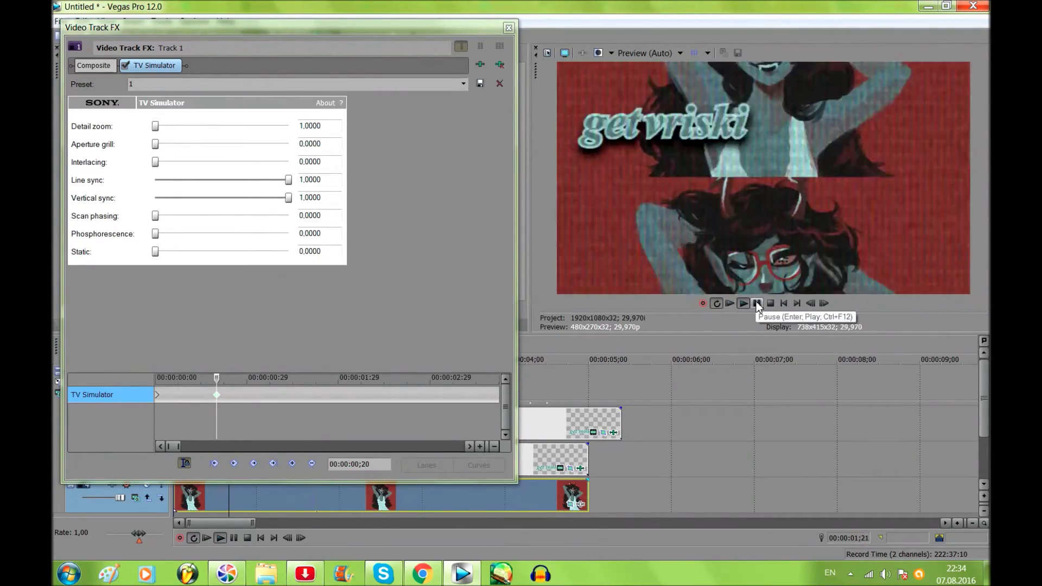
{"action": "left_click", "coordinate": [757, 303]}
{"action": "left_click", "coordinate": [509, 27]}
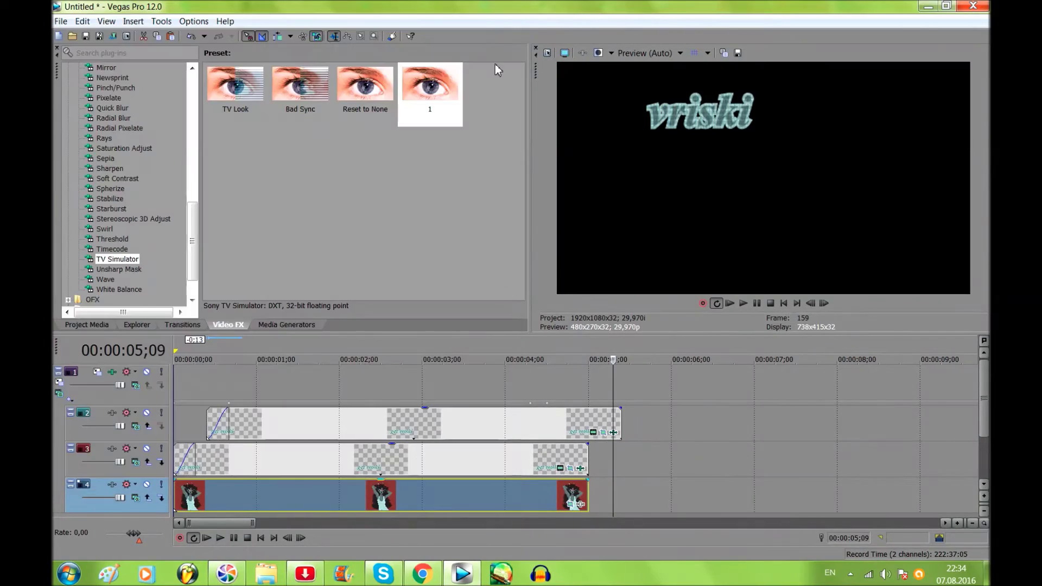
{"action": "left_click", "coordinate": [546, 386]}
{"action": "left_click", "coordinate": [744, 302]}
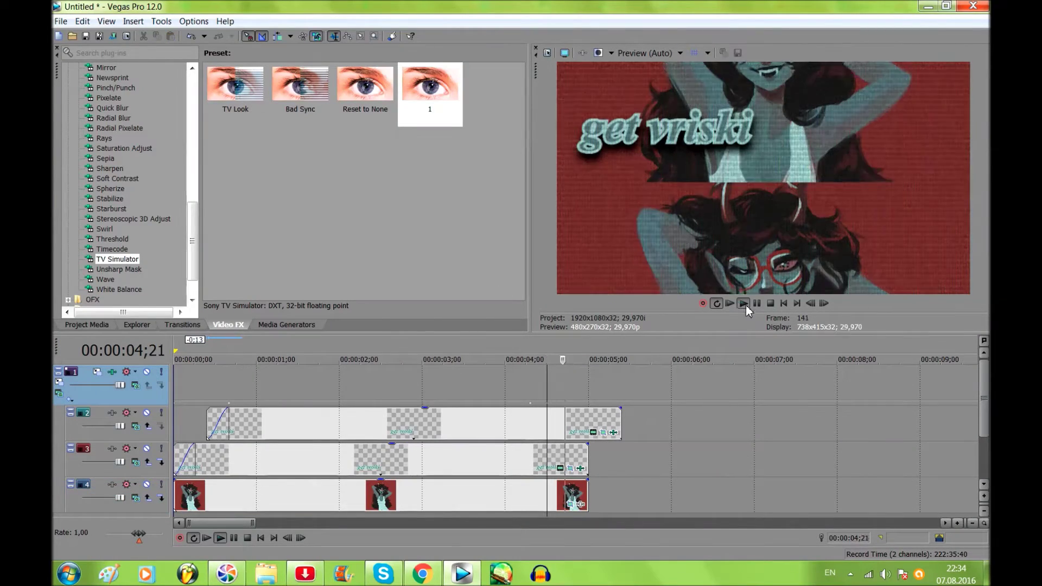
{"action": "left_click", "coordinate": [754, 304]}
{"action": "left_click", "coordinate": [530, 403]}
{"action": "left_click", "coordinate": [742, 304]}
{"action": "left_click", "coordinate": [742, 304]}
{"action": "left_click", "coordinate": [771, 303]}
- Change the TV Simulator keyframe at 00:00:00;20 and the last keyframe to Slow Fade, and replay the glitch
{"action": "left_click", "coordinate": [112, 373]}
{"action": "right_click", "coordinate": [159, 394]}
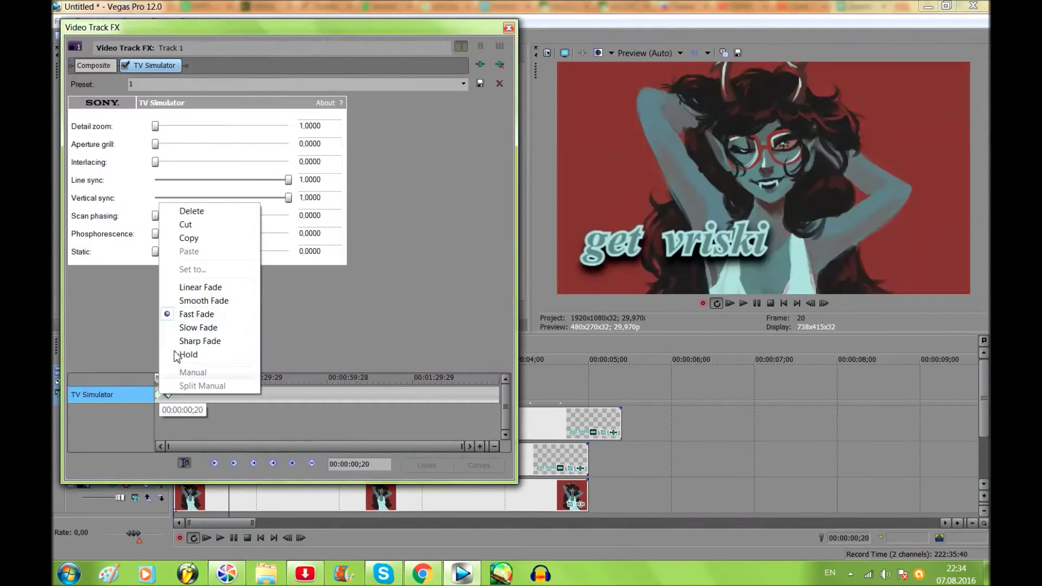
{"action": "left_click", "coordinate": [188, 327]}
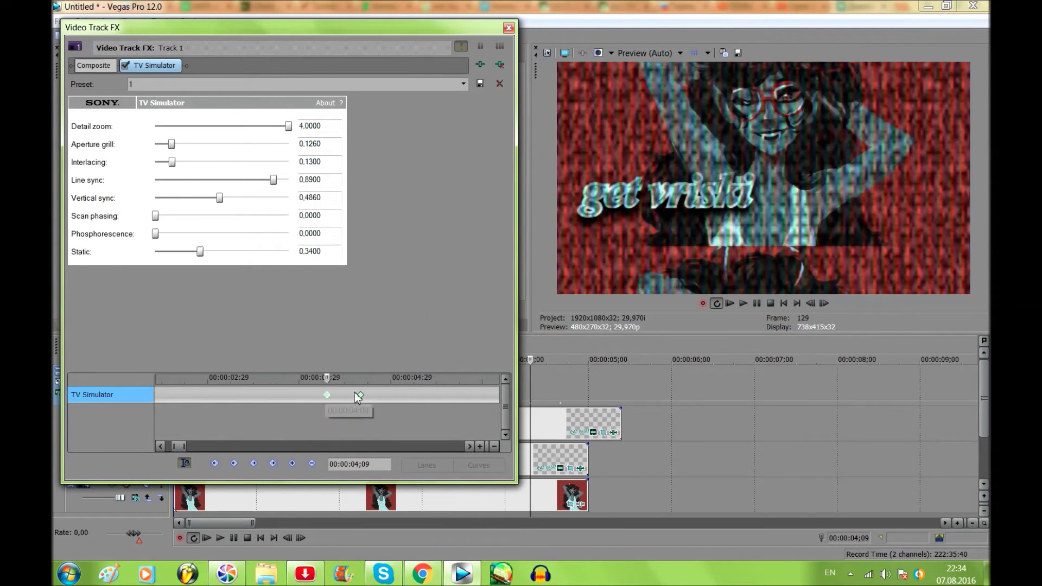
{"action": "right_click", "coordinate": [360, 395]}
{"action": "left_click", "coordinate": [400, 329]}
{"action": "left_click", "coordinate": [509, 27]}
{"action": "left_click", "coordinate": [730, 303]}
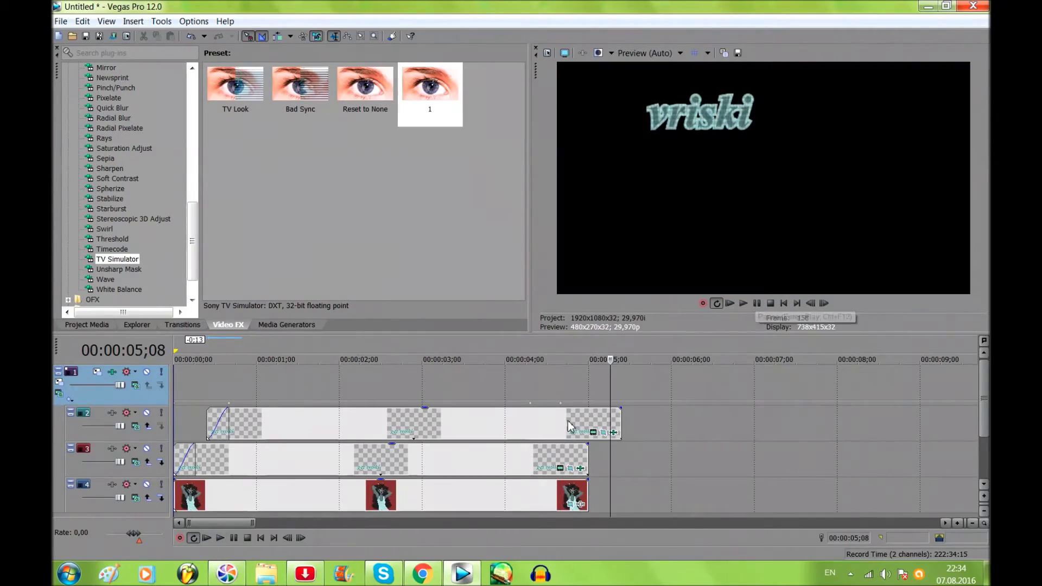
{"action": "left_click", "coordinate": [743, 303]}
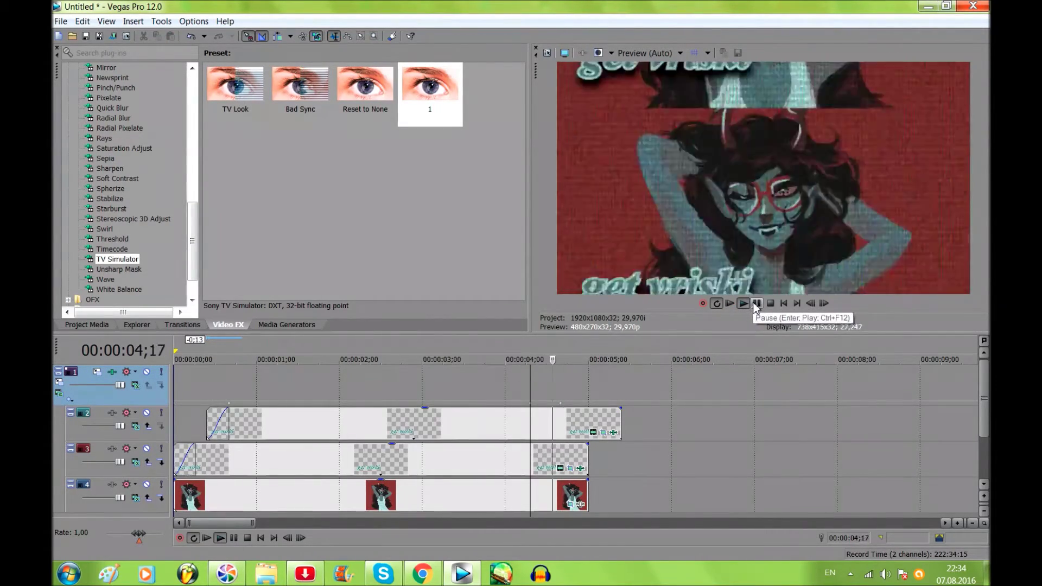
- Apply the Linear Blur effect with the Vertical Light preset to parent track 1 and enable animation of its Amount
{"action": "scroll", "coordinate": [196, 229], "scroll_direction": "up", "scroll_amount": 9}
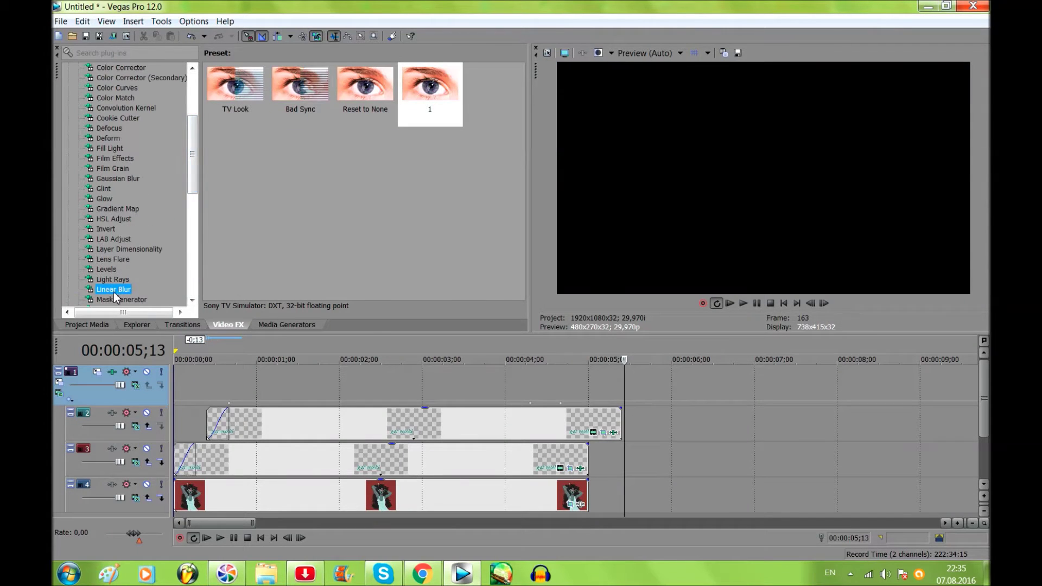
{"action": "left_click_drag", "start_coordinate": [365, 86], "coordinate": [217, 395]}
{"action": "left_click", "coordinate": [274, 146]}
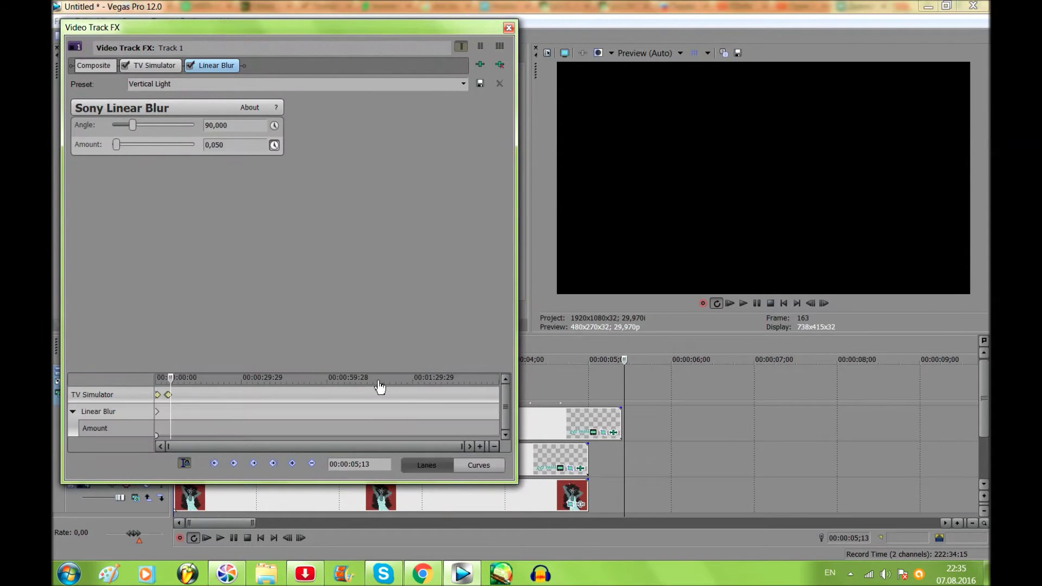
- Keyframe Linear Blur at 00:00:00;20 with Amount 0,000 and delete its keyframe at the start of the track
{"action": "left_click", "coordinate": [163, 408]}
{"action": "scroll", "coordinate": [163, 408], "scroll_direction": "up", "scroll_amount": 5}
{"action": "left_click", "coordinate": [182, 413]}
{"action": "key", "text": "Right"}
{"action": "key", "text": "Right"}
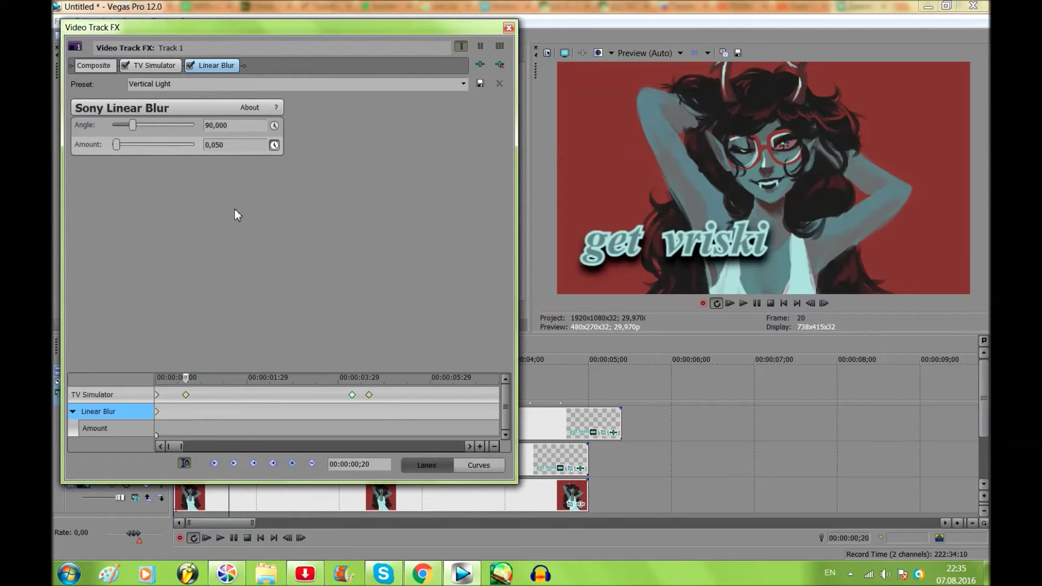
{"action": "scroll", "coordinate": [227, 436], "scroll_direction": "up", "scroll_amount": 6}
{"action": "left_click_drag", "start_coordinate": [116, 144], "coordinate": [111, 145]}
{"action": "left_click", "coordinate": [158, 412]}
{"action": "right_click", "coordinate": [157, 411]}
{"action": "left_click", "coordinate": [196, 228]}
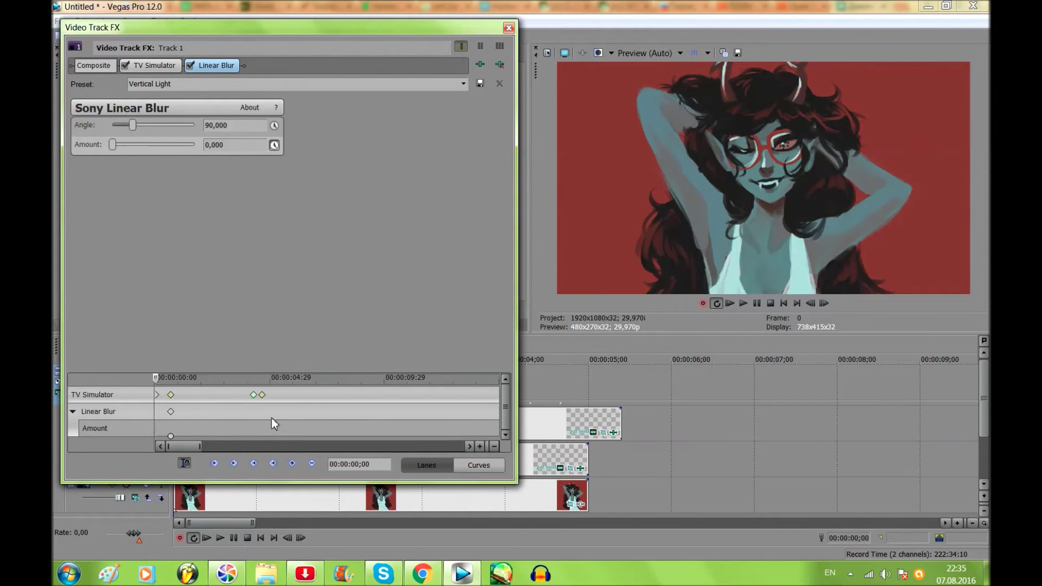
- Keyframe the Linear Blur from Amount 0,070 at 00:00:04;08 through a stronger middle keyframe to 0,000 at 00:00:04;20, with Angle 78,367
{"action": "left_click", "coordinate": [253, 413]}
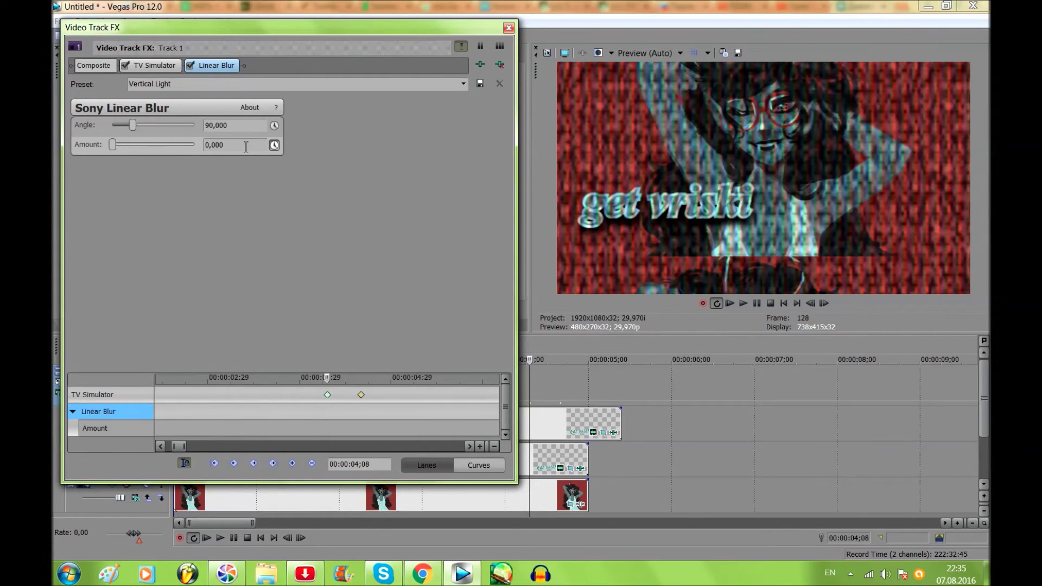
{"action": "key", "text": "space"}
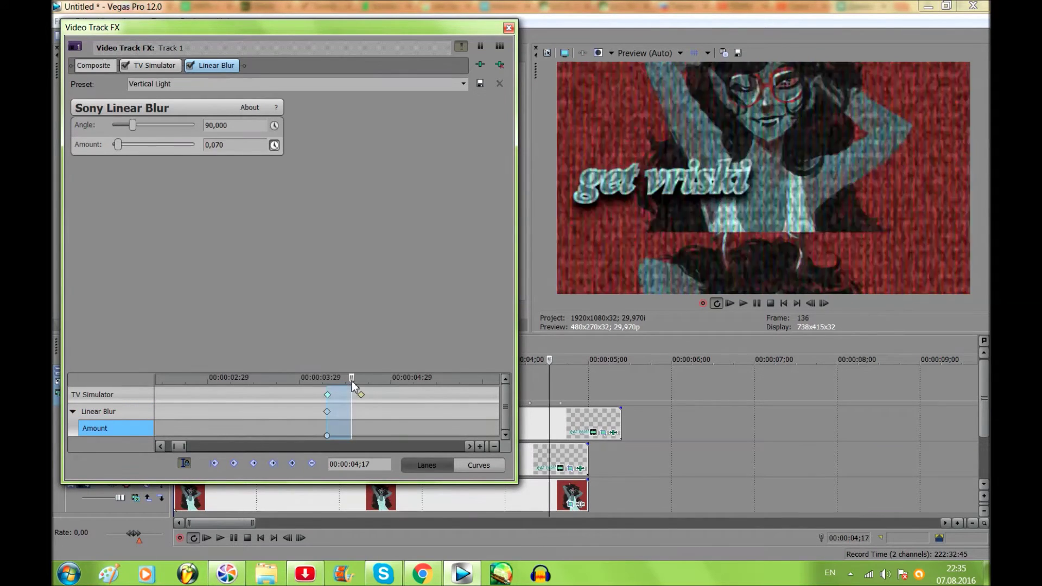
{"action": "left_click_drag", "start_coordinate": [118, 119], "coordinate": [124, 144]}
{"action": "left_click_drag", "start_coordinate": [361, 411], "coordinate": [343, 410]}
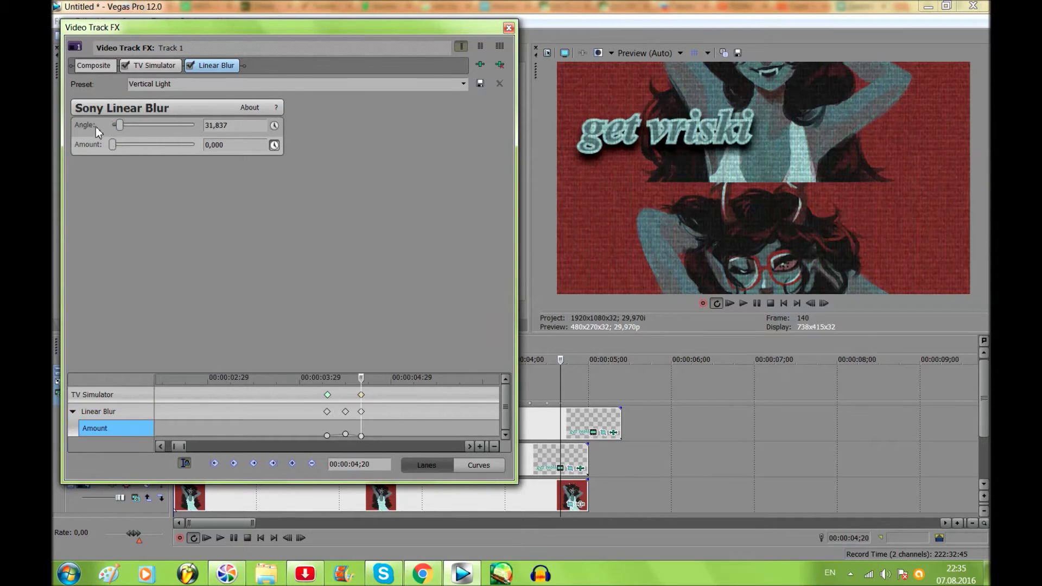
{"action": "key", "text": "space"}
- Move Linear Blur ahead of TV Simulator in the track's effect chain and play back the result from the start
{"action": "left_click_drag", "start_coordinate": [146, 68], "coordinate": [239, 66]}
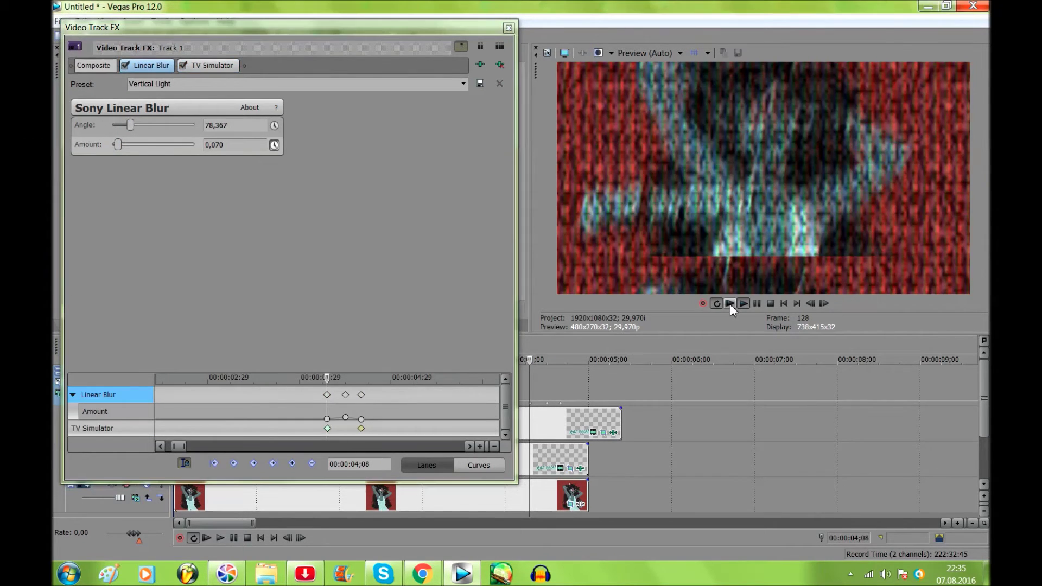
{"action": "left_click", "coordinate": [731, 304]}
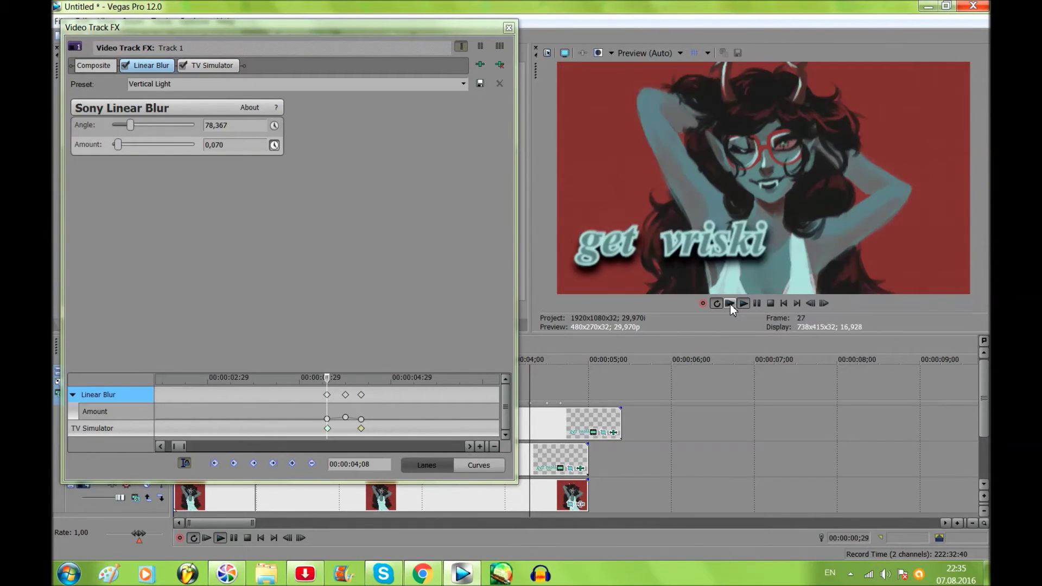
{"action": "left_click", "coordinate": [756, 304]}
- Set the TV Simulator keyframe at 00:00:00;20 to Fast Fade and the one at 00:00:04;08 to Slow Fade
{"action": "right_click", "coordinate": [186, 430]}
{"action": "left_click", "coordinate": [213, 349]}
{"action": "right_click", "coordinate": [352, 430]}
{"action": "left_click", "coordinate": [379, 361]}
{"action": "left_click", "coordinate": [369, 428]}
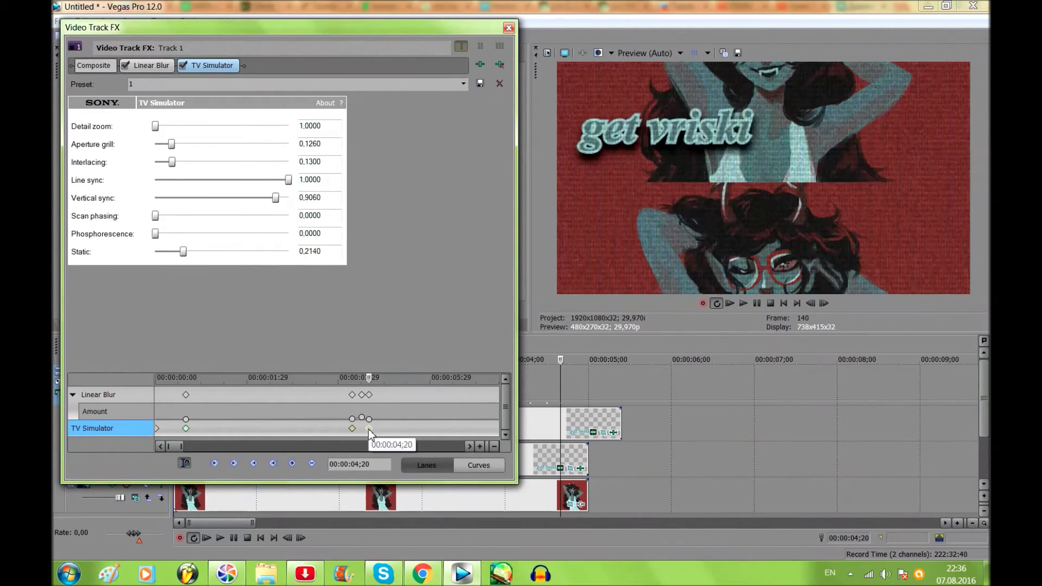
- Play back the combined blur and glitch animation, closing the track effects window, and pause the playback
{"action": "left_click", "coordinate": [748, 303]}
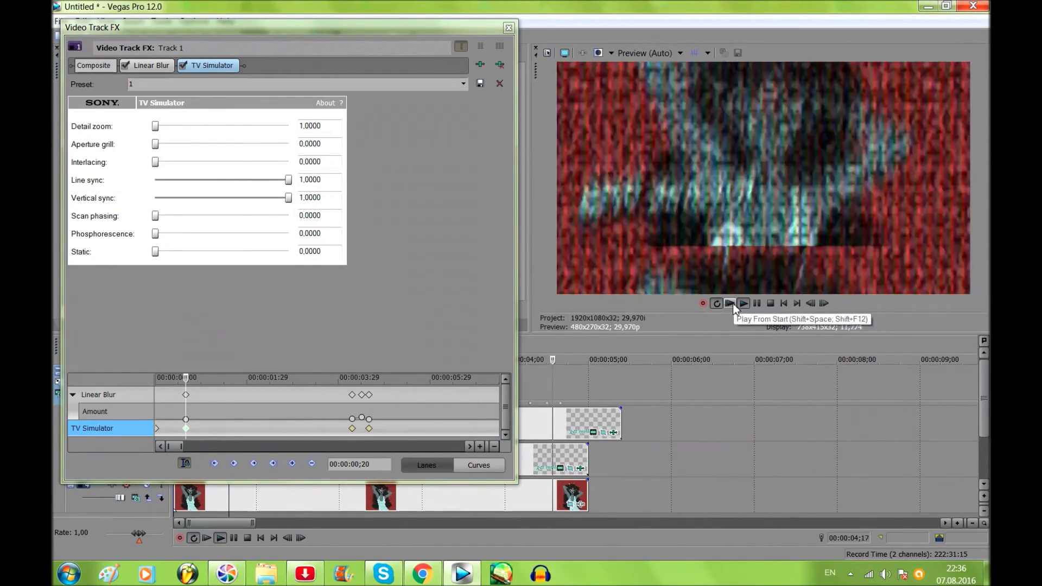
{"action": "left_click", "coordinate": [509, 29]}
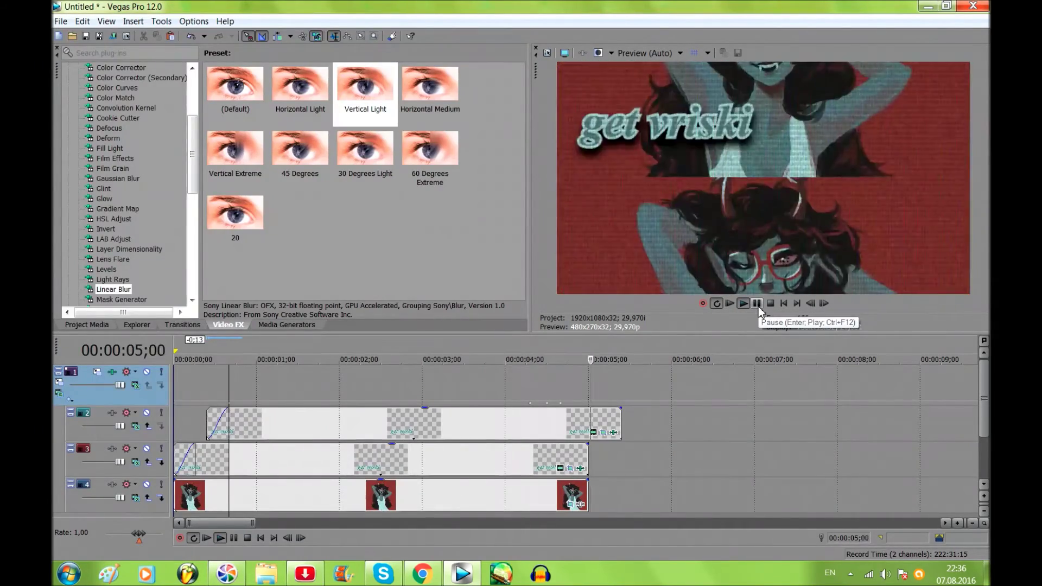
{"action": "left_click", "coordinate": [766, 302]}
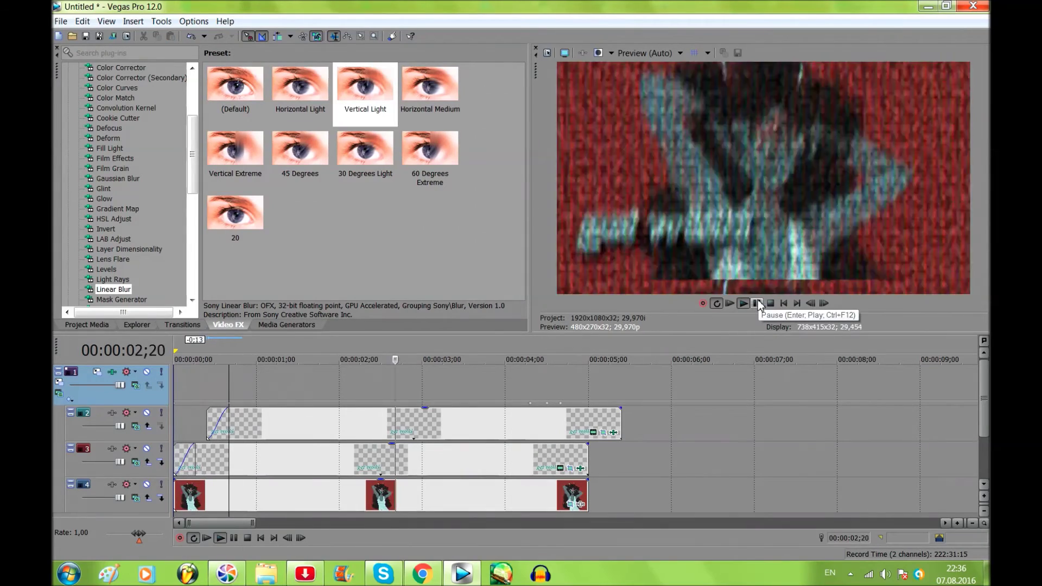
{"action": "left_click", "coordinate": [758, 305]}
- Extend the events on tracks 3 and 4 to the end of the event on track 2
{"action": "left_click_drag", "start_coordinate": [587, 460], "coordinate": [621, 460]}
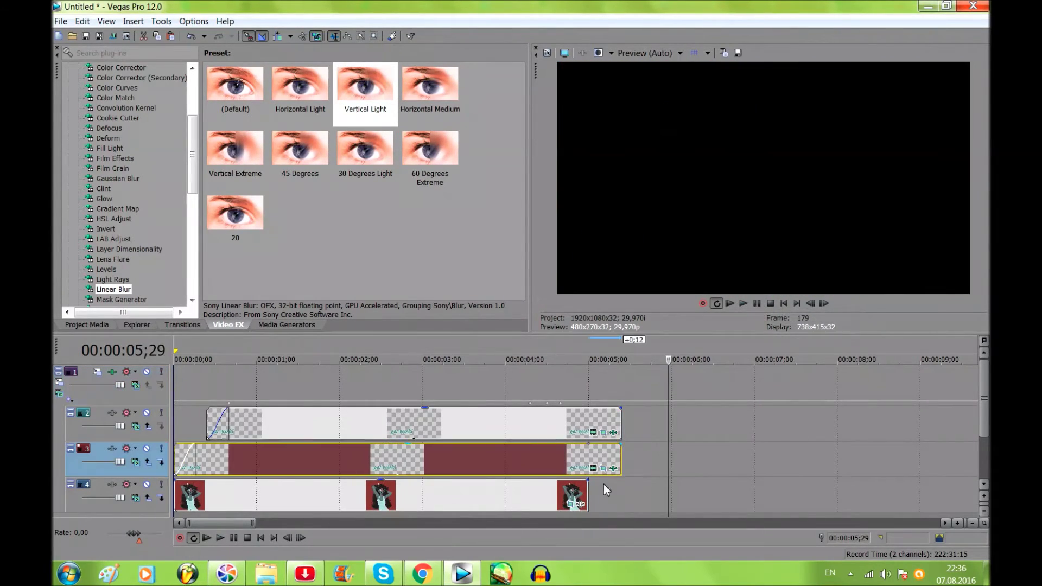
{"action": "left_click_drag", "start_coordinate": [587, 495], "coordinate": [621, 496]}
{"action": "left_click", "coordinate": [594, 426]}
{"action": "mouse_move", "coordinate": [193, 142]}
{"action": "left_mouse_down"}
{"action": "mouse_move", "coordinate": [196, 213]}
{"action": "mouse_move", "coordinate": [190, 149]}
{"action": "left_mouse_up"}
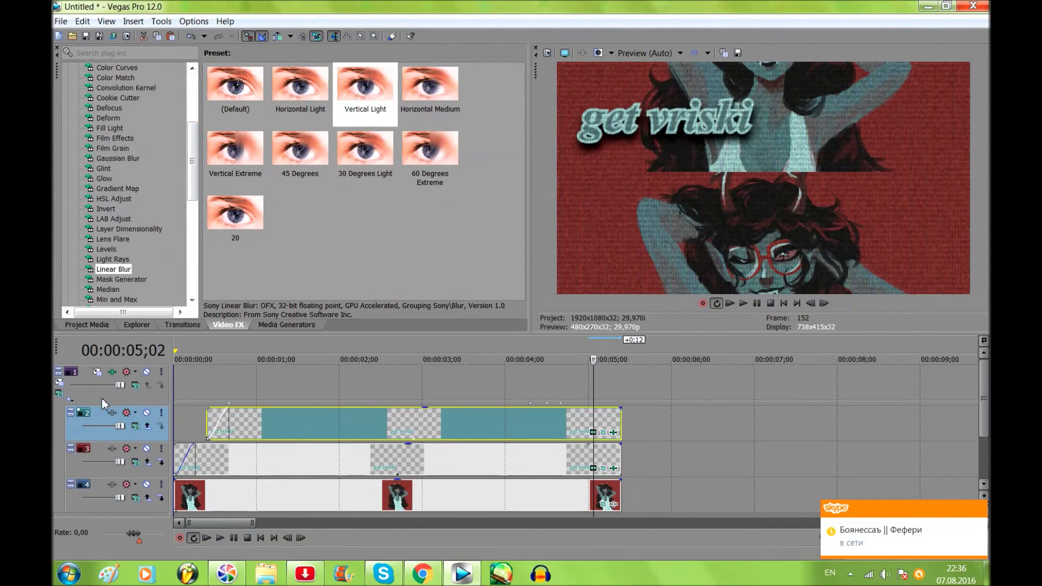
- Open the parent motion of track 1 and shrink and move its window clear of the preview and tracks
{"action": "left_click", "coordinate": [59, 382]}
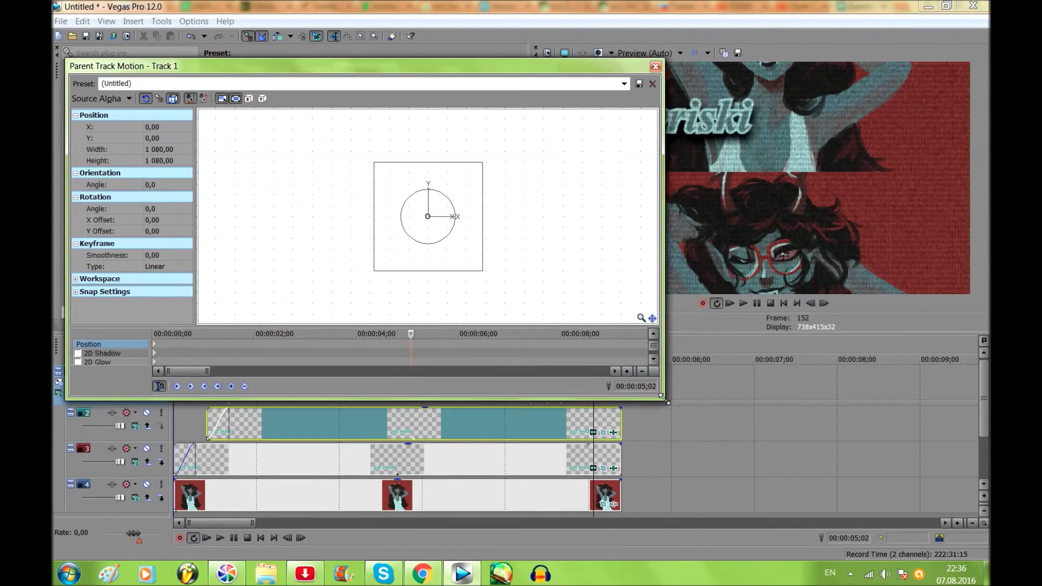
{"action": "left_click_drag", "start_coordinate": [662, 398], "coordinate": [530, 434]}
{"action": "left_click_drag", "start_coordinate": [431, 75], "coordinate": [434, 49]}
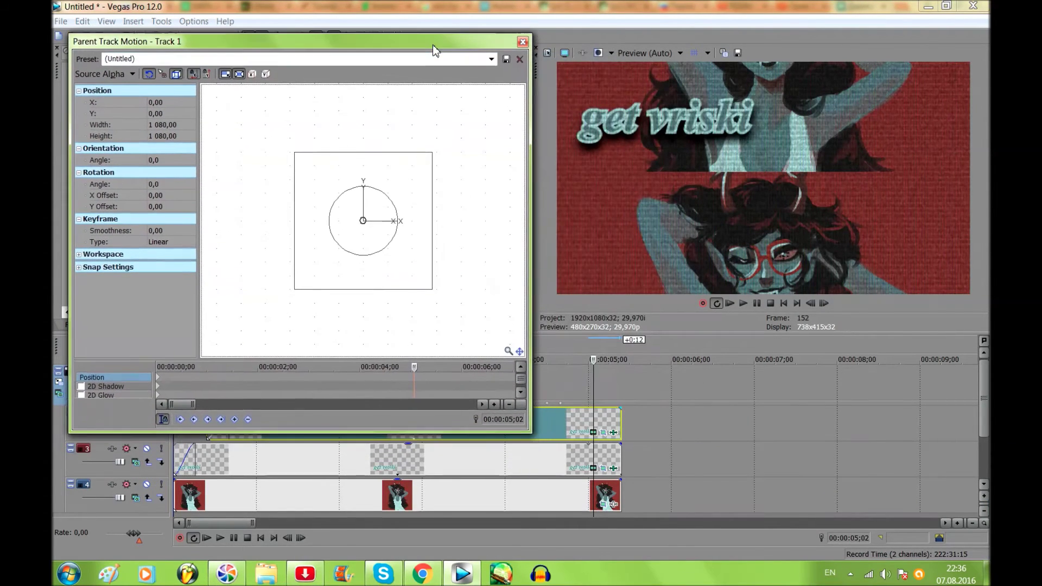
{"action": "left_click_drag", "start_coordinate": [530, 433], "coordinate": [507, 451]}
{"action": "left_click", "coordinate": [531, 422]}
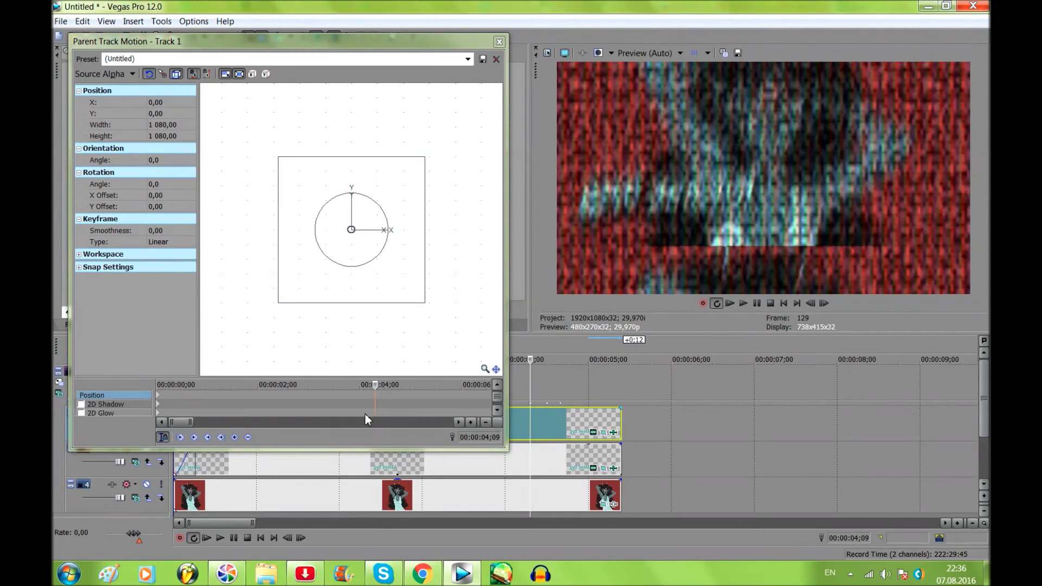
{"action": "left_click_drag", "start_coordinate": [295, 449], "coordinate": [295, 387]}
- Add parent motion position keyframes at 00:00:00;20 with type Fast and at 00:00:04;09 with type Slow
{"action": "left_click", "coordinate": [227, 423]}
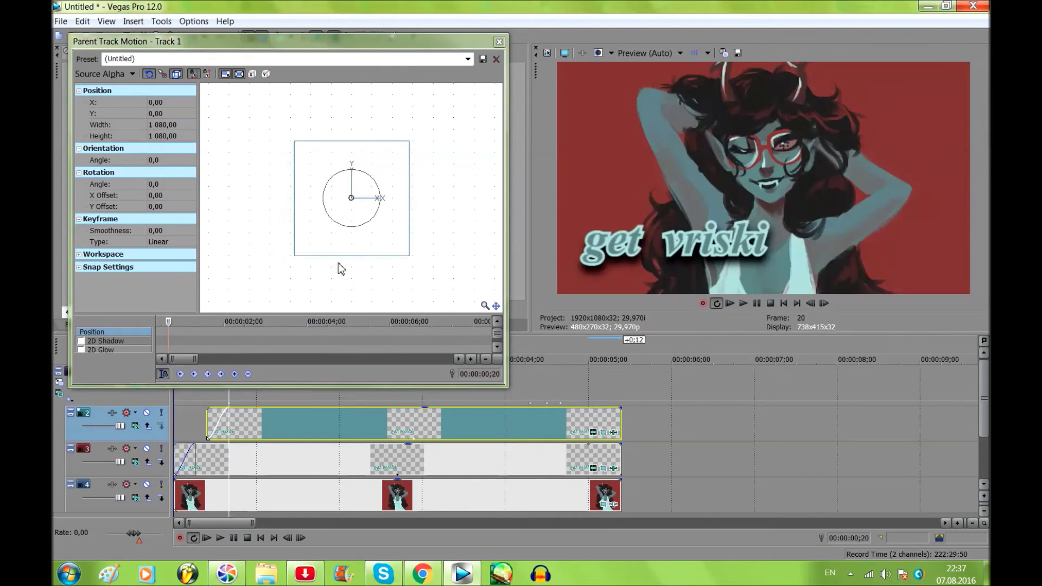
{"action": "right_click", "coordinate": [175, 328]}
{"action": "left_click", "coordinate": [217, 412]}
{"action": "left_click", "coordinate": [531, 429]}
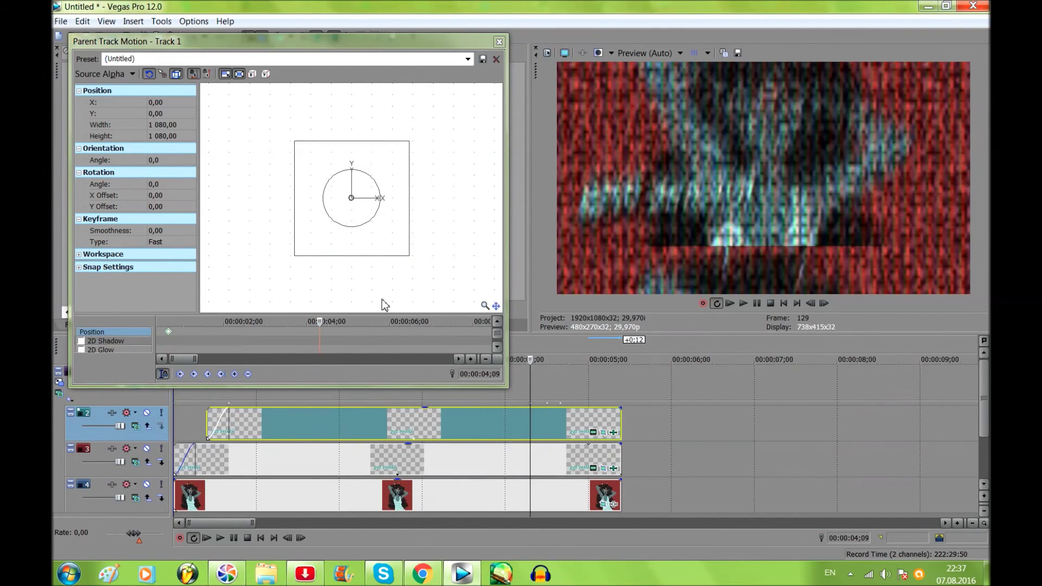
{"action": "left_click", "coordinate": [234, 374]}
{"action": "right_click", "coordinate": [319, 332]}
{"action": "left_click", "coordinate": [348, 439]}
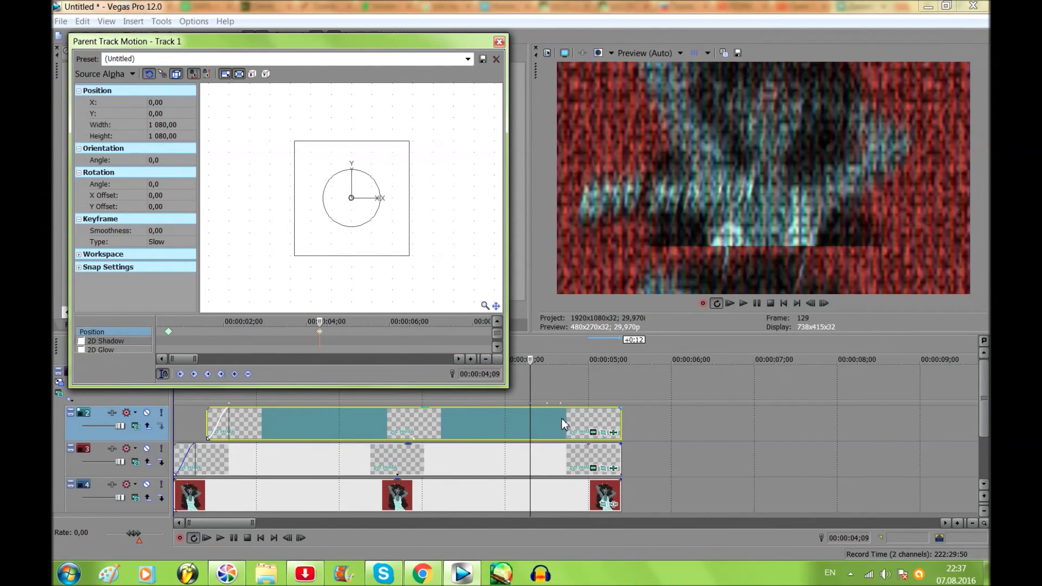
- Add a closing motion keyframe at about 00:00:04;20, and enlarge and slightly rotate the frame at the 00:00:04;09 keyframe
{"action": "left_click", "coordinate": [561, 420]}
{"action": "double_click", "coordinate": [334, 332]}
{"action": "left_click", "coordinate": [168, 331]}
{"action": "left_click", "coordinate": [320, 331]}
{"action": "left_click_drag", "start_coordinate": [410, 141], "coordinate": [434, 116]}
{"action": "left_click_drag", "start_coordinate": [379, 186], "coordinate": [383, 190]}
{"action": "left_click", "coordinate": [168, 331]}
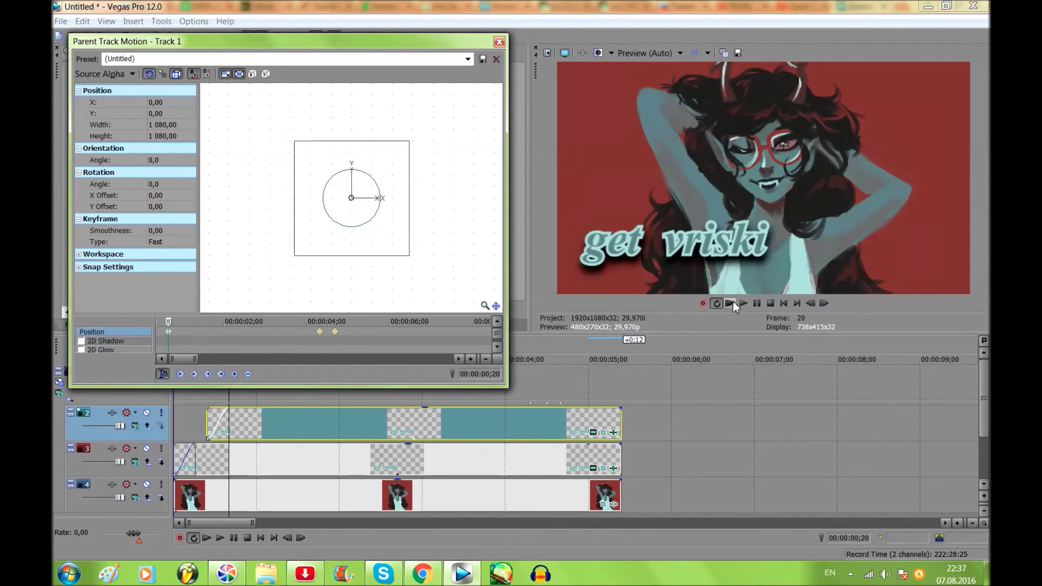
- Play back the parent motion from the start, close its window, and scrub the end of the timeline from 00:00:05;12 to 00:00:04;24
{"action": "left_click", "coordinate": [743, 304]}
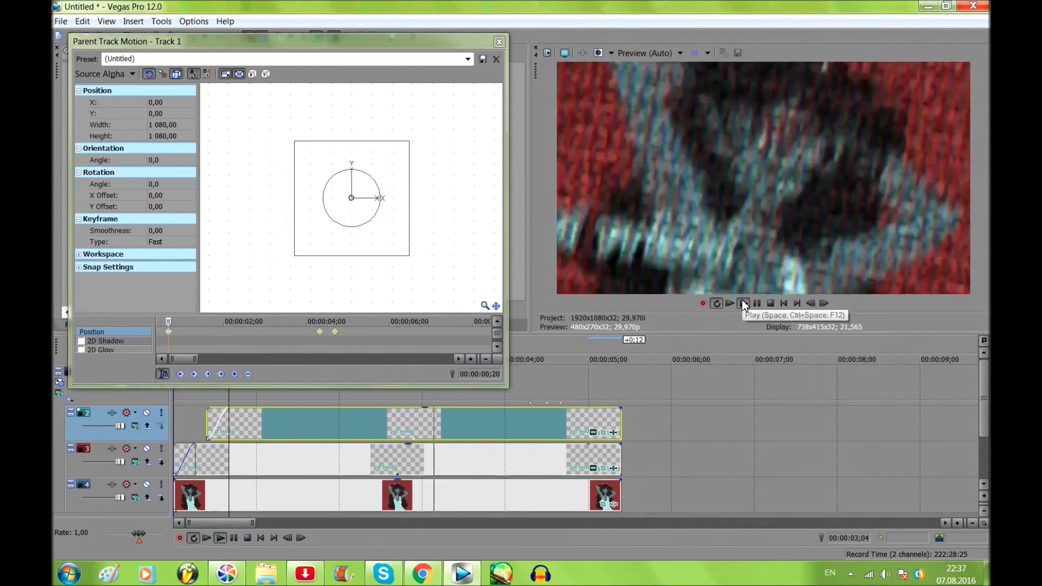
{"action": "left_click", "coordinate": [729, 304]}
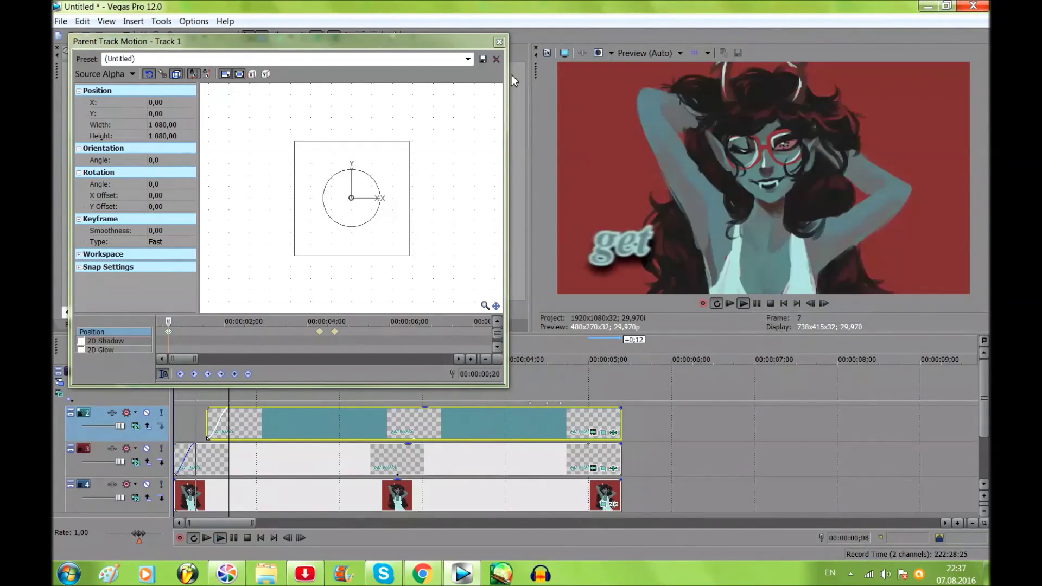
{"action": "left_click", "coordinate": [499, 42]}
{"action": "left_click", "coordinate": [730, 303]}
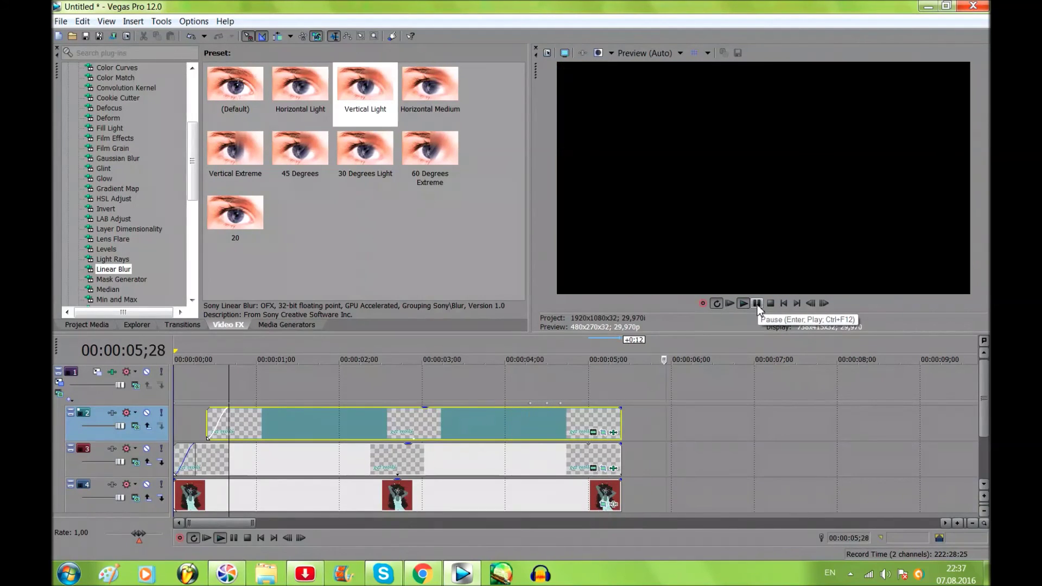
{"action": "left_click", "coordinate": [621, 395]}
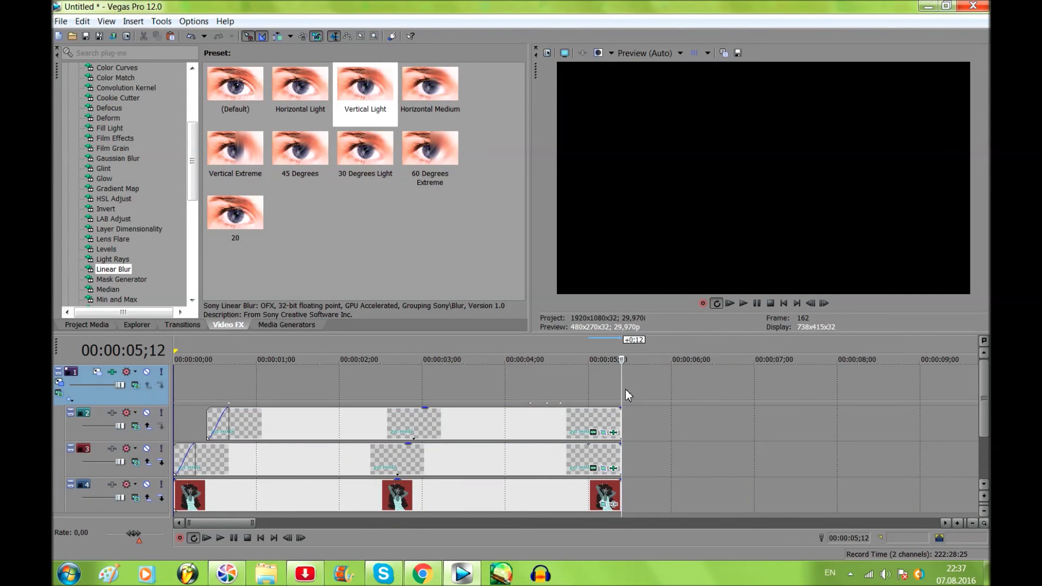
{"action": "left_click_drag", "start_coordinate": [627, 392], "coordinate": [574, 390]}
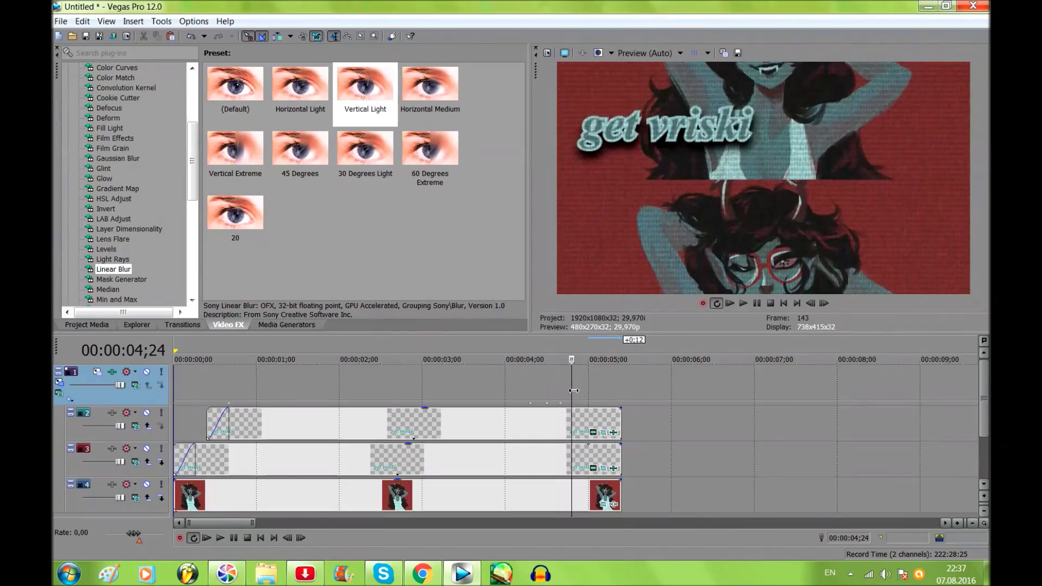